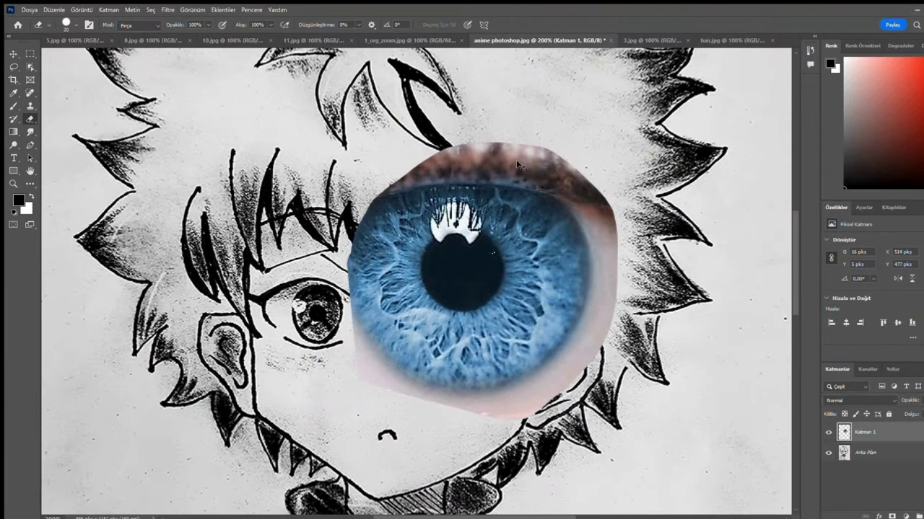
# Erase the eyelid skin from the eye photo, then shrink the iris onto the sketch's right eye.
pyautogui.moveTo(498, 148)
pyautogui.mouseDown()
pyautogui.moveTo(604, 274)
pyautogui.moveTo(586, 349)
pyautogui.mouseUp()
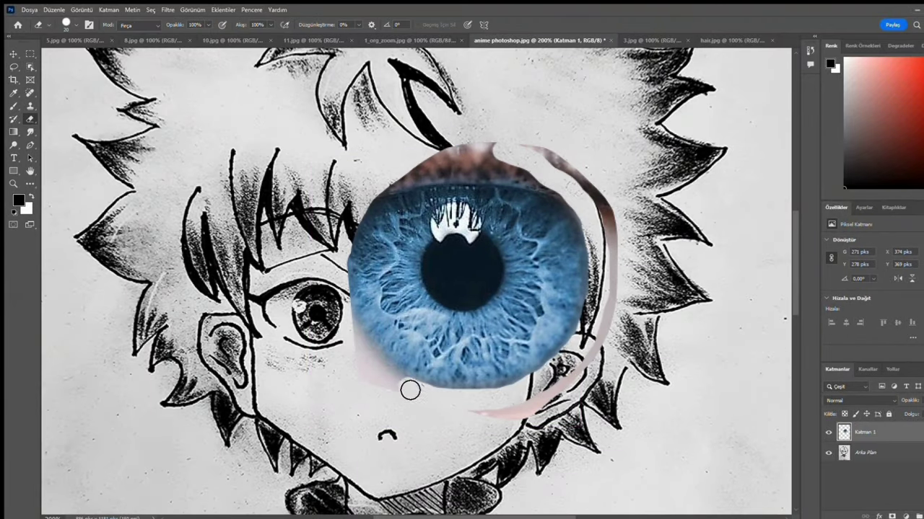
pyautogui.moveTo(425, 180); pyautogui.dragTo(597, 236)
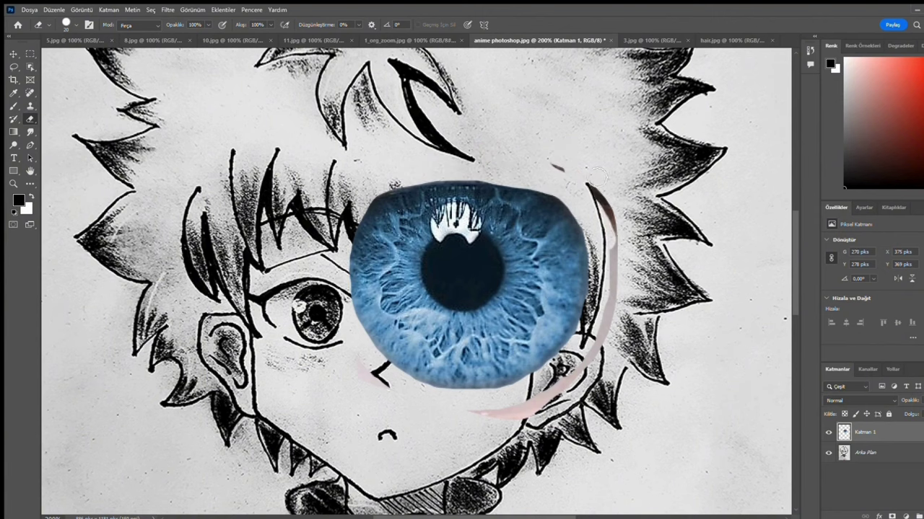
pyautogui.hotkey('ctrl', 't')
pyautogui.moveTo(588, 180); pyautogui.dragTo(439, 289)
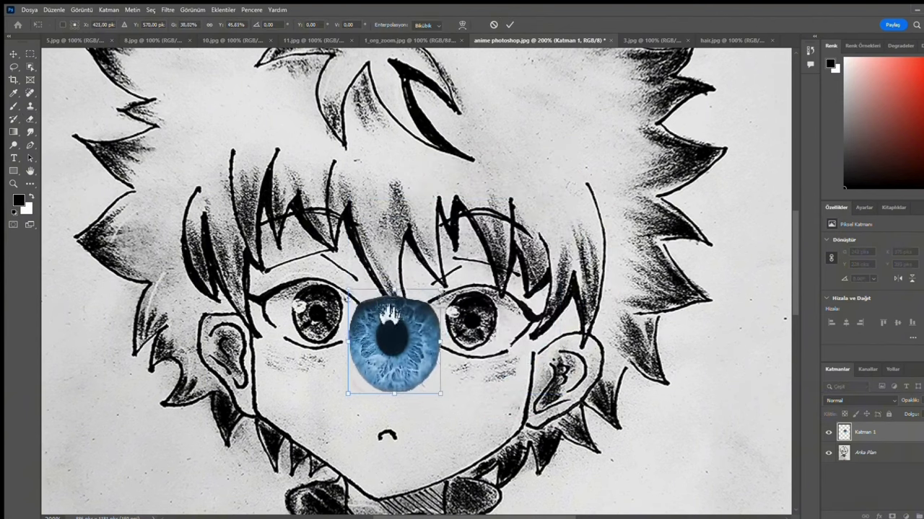
pyautogui.hotkey('ctrl', '+')
pyautogui.moveTo(357, 348)
pyautogui.mouseDown()
pyautogui.moveTo(453, 319)
pyautogui.moveTo(491, 322)
pyautogui.mouseUp()
pyautogui.press('Return')
# Scale the iris to about 83% inside the right eye outline and erase the blue overflow.
pyautogui.hotkey('ctrl', 't')
pyautogui.moveTo(561, 247); pyautogui.dragTo(521, 290)
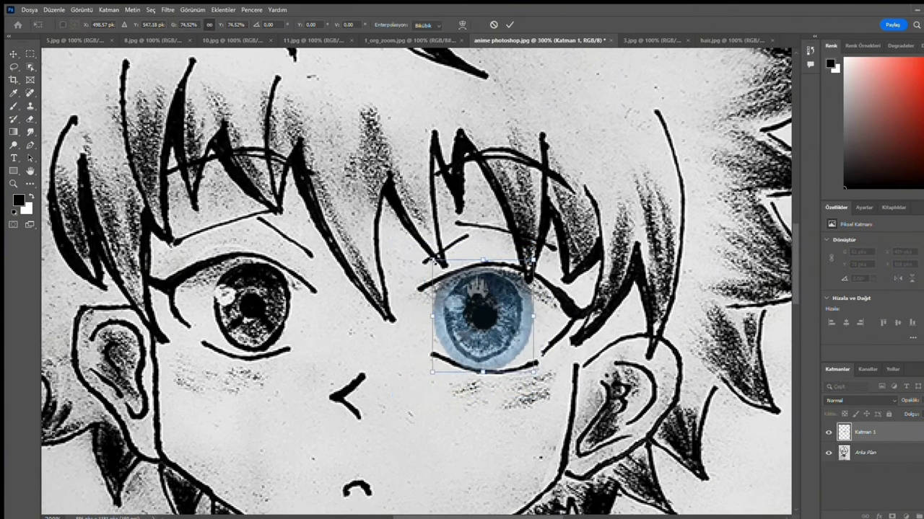
pyautogui.moveTo(476, 328); pyautogui.dragTo(478, 320)
pyautogui.press('Return')
pyautogui.scroll(2, 477, 320)
pyautogui.press('e')
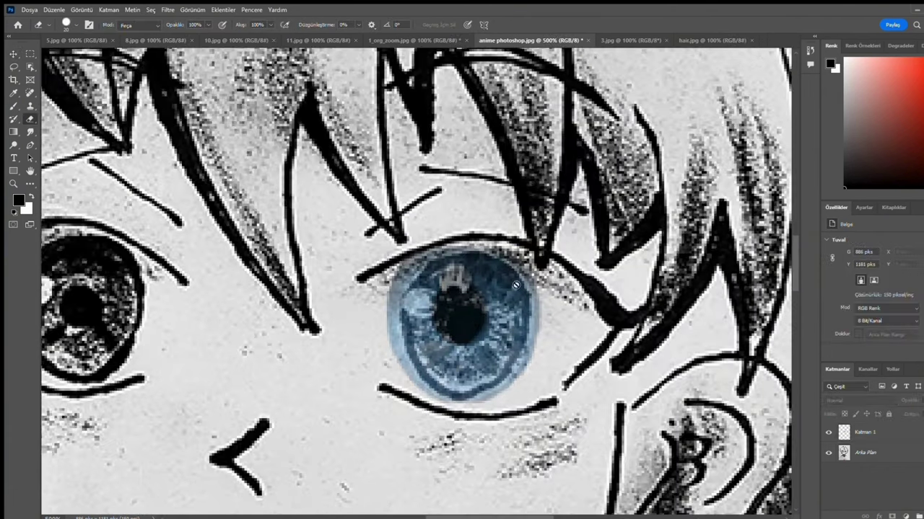
pyautogui.moveTo(422, 406); pyautogui.dragTo(422, 280)
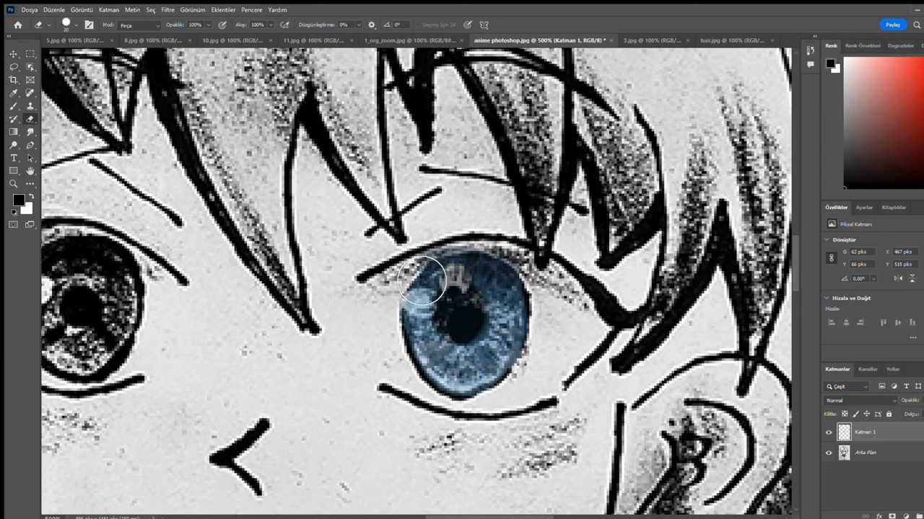
pyautogui.hscroll(-3, 560, 282)
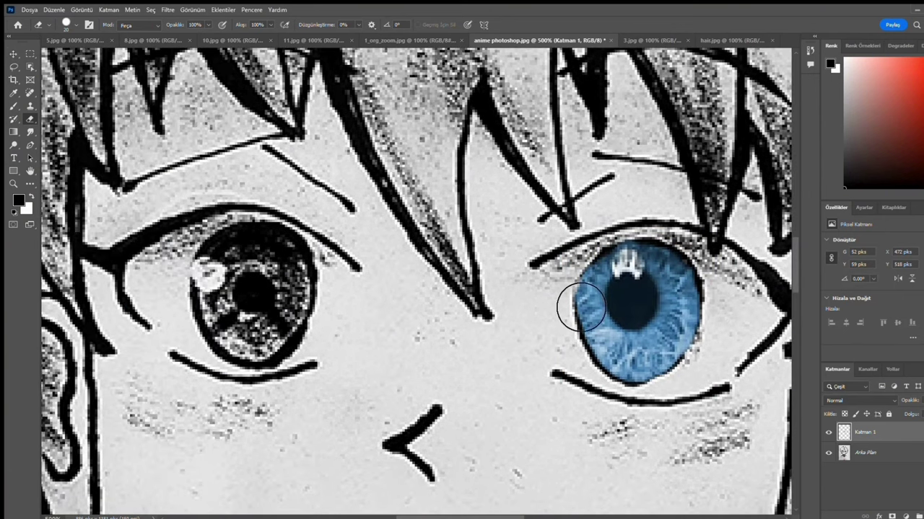
# Duplicate the iris onto a new layer over the left eye, then move to 3.jpg.
pyautogui.press('v')
pyautogui.hotkey('ctrl', 'j')
pyautogui.moveTo(634, 329)
pyautogui.mouseDown()
pyautogui.moveTo(412, 294)
pyautogui.moveTo(243, 308)
pyautogui.mouseUp()
pyautogui.hotkey('ctrl', 't')
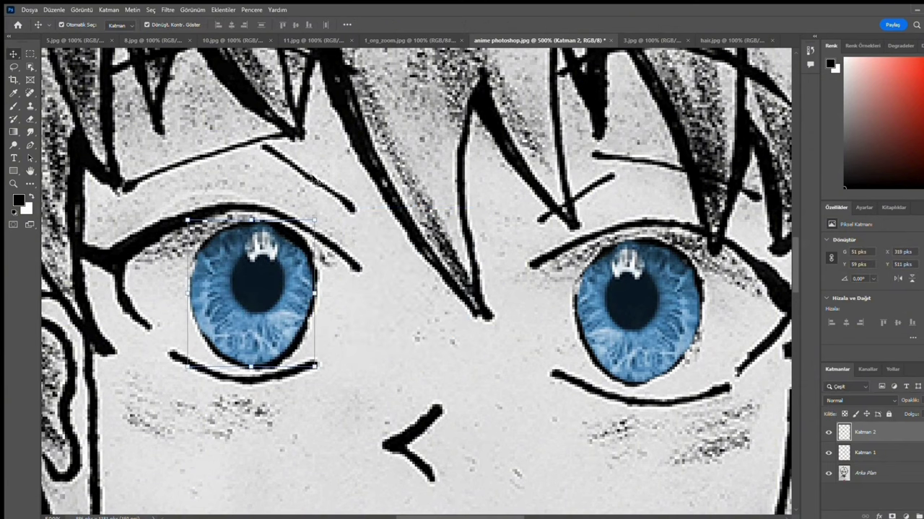
pyautogui.press('Return')
pyautogui.hotkey('ctrl', '-')
pyautogui.hotkey('ctrl', '-')
pyautogui.hotkey('ctrl', '-')
pyautogui.hotkey('ctrl', '-')
pyautogui.hotkey('ctrl', 'Tab')
# Copy the eyebrow from 3.jpg and paste it into the sketch as a thin strip.
pyautogui.press('l')
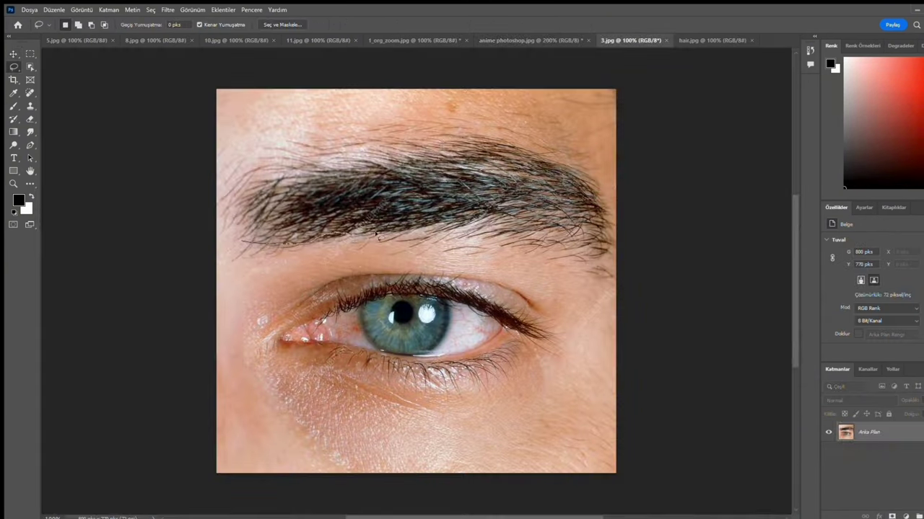
pyautogui.hotkey('ctrl', 'c')
pyautogui.hotkey('ctrl', 'w')
pyautogui.press('v')
pyautogui.hotkey('ctrl', 'v')
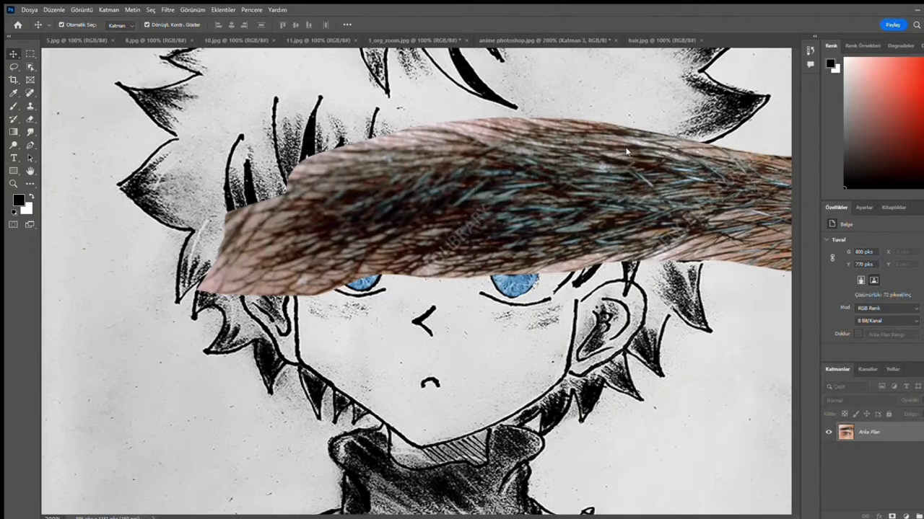
pyautogui.moveTo(196, 117)
pyautogui.mouseDown()
pyautogui.moveTo(423, 238)
pyautogui.moveTo(312, 267)
pyautogui.mouseUp()
pyautogui.press('Return')
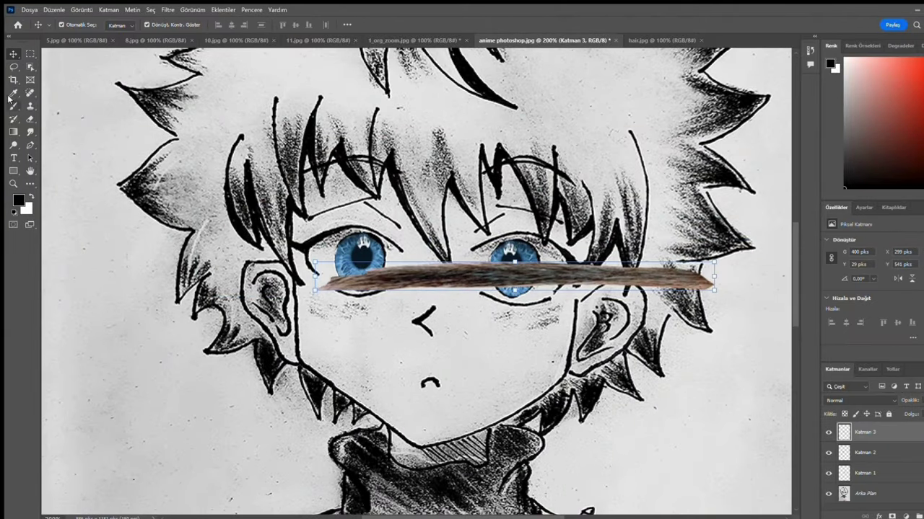
# Shrink the brow to about 30% and angle it along the right eyebrow.
pyautogui.press('e')
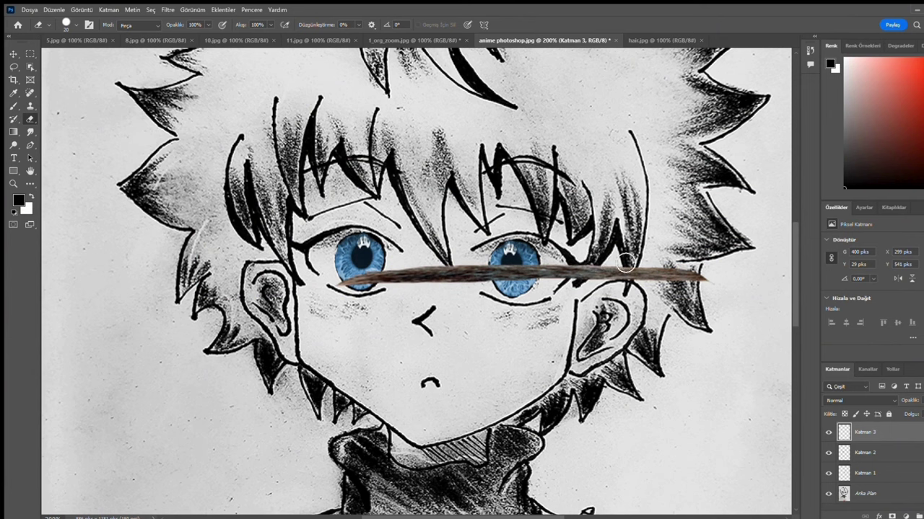
pyautogui.hotkey('ctrl', 't')
pyautogui.moveTo(719, 287); pyautogui.dragTo(438, 271)
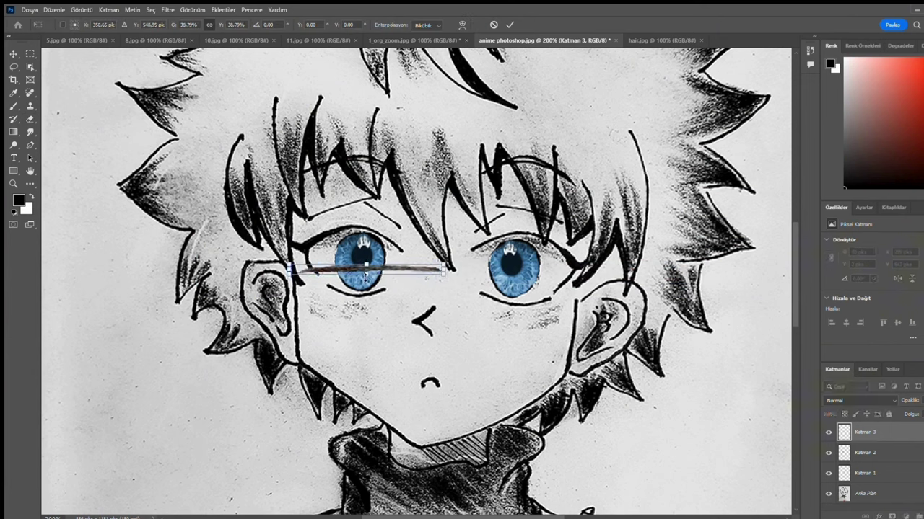
pyautogui.moveTo(365, 275); pyautogui.dragTo(505, 205)
pyautogui.moveTo(430, 183)
pyautogui.mouseDown()
pyautogui.moveTo(435, 172)
pyautogui.moveTo(495, 204)
pyautogui.moveTo(510, 233)
pyautogui.mouseUp()
pyautogui.press('Return')
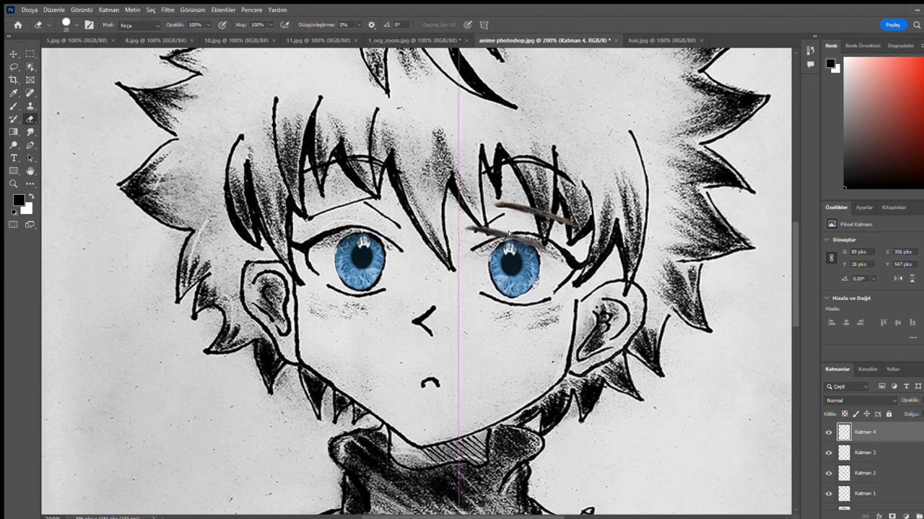
pyautogui.hotkey('ctrl', 't')
pyautogui.moveTo(548, 211); pyautogui.dragTo(516, 202)
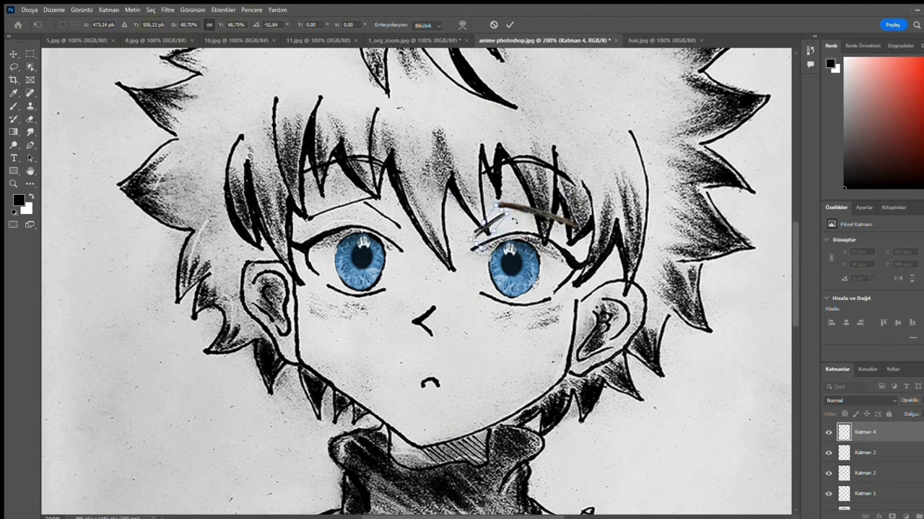
pyautogui.press('Return')
pyautogui.press('v')
# Duplicate and mirror the eyebrow above the left eye, then rotate another copy.
pyautogui.hotkey('ctrl', 'j')
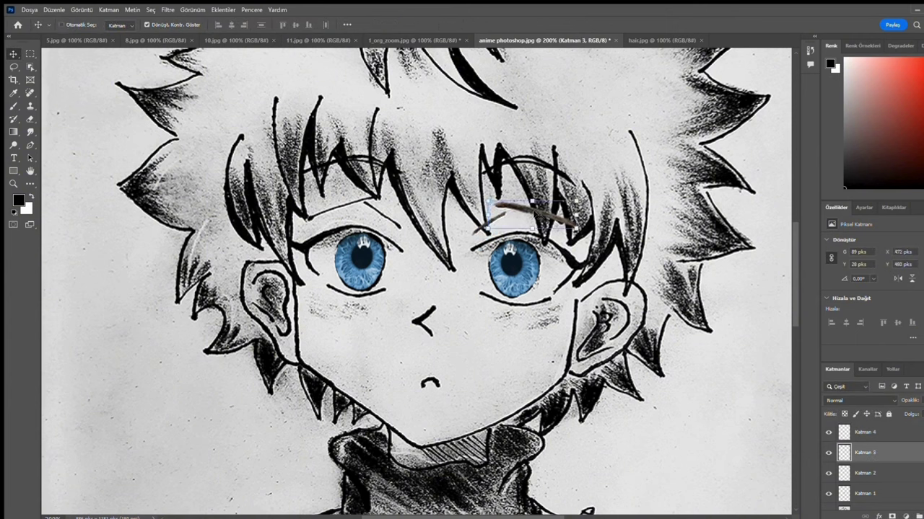
pyautogui.hotkey('ctrl', 't')
pyautogui.moveTo(519, 210); pyautogui.dragTo(332, 209)
pyautogui.press('Return')
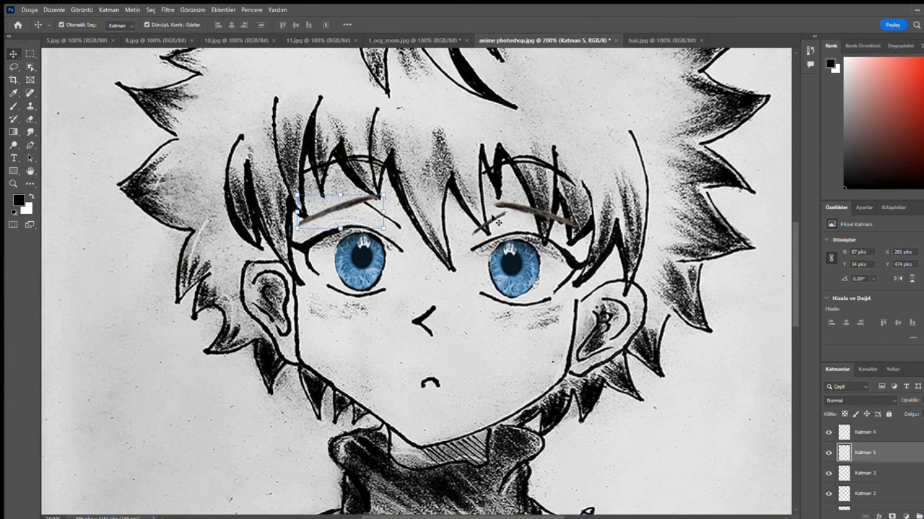
pyautogui.hotkey('ctrl', 'j')
pyautogui.hotkey('ctrl', 't')
pyautogui.moveTo(415, 282); pyautogui.dragTo(380, 215)
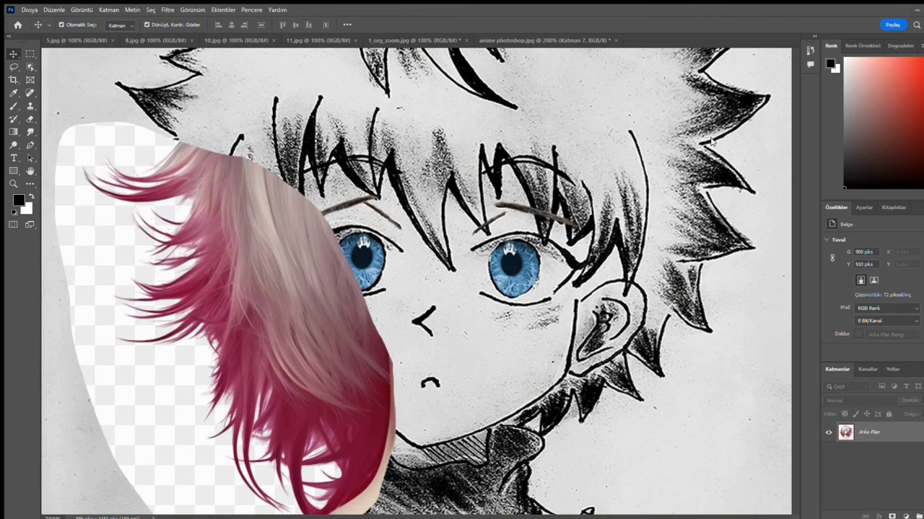
# Set the pink hair to 50% opacity, mirror a copy to the right, and erase chin overflow.
pyautogui.press('5')
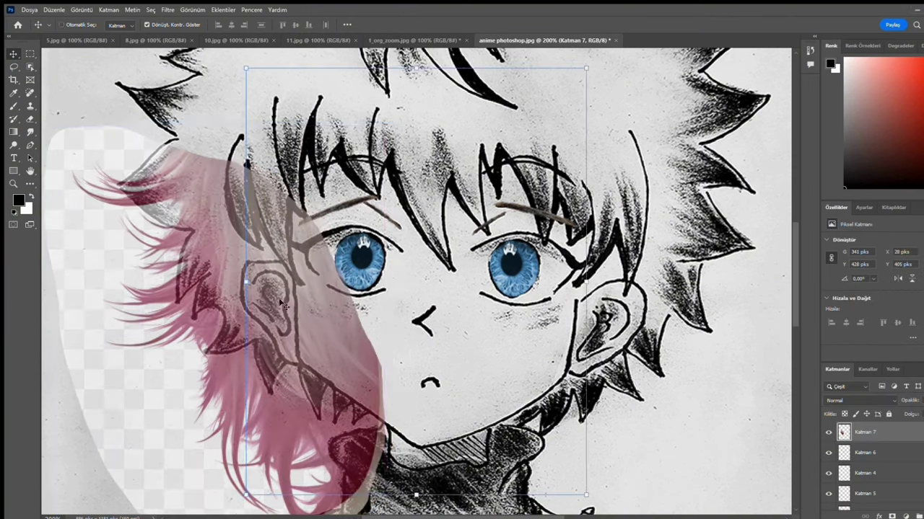
pyautogui.hotkey('ctrl', 'j')
pyautogui.hotkey('ctrl', 't')
pyautogui.moveTo(373, 246); pyautogui.dragTo(636, 335)
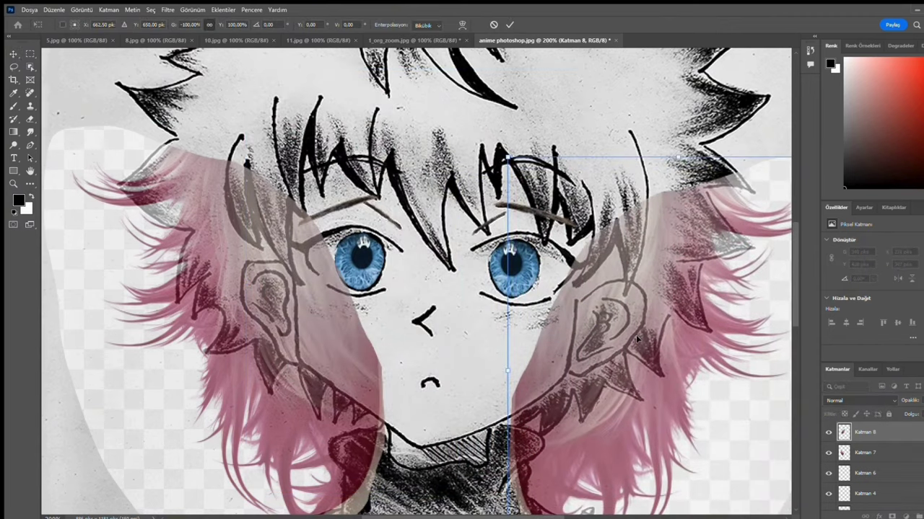
pyautogui.press('Return')
pyautogui.press('e')
pyautogui.moveTo(545, 465); pyautogui.dragTo(646, 420)
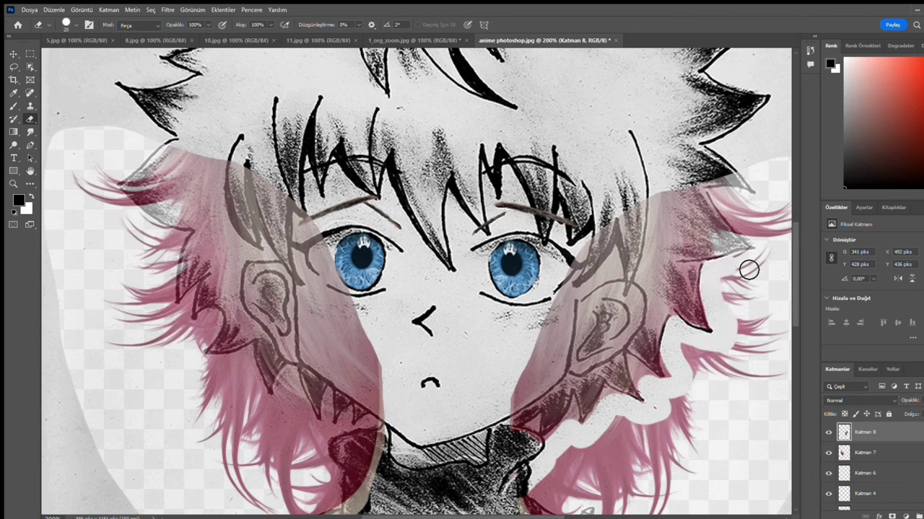
# Erase the pink hair over the right ear, cheek and beside the head.
pyautogui.press(']')
pyautogui.press(']')
pyautogui.press(']')
pyautogui.moveTo(729, 306)
pyautogui.mouseDown()
pyautogui.moveTo(597, 499)
pyautogui.moveTo(735, 401)
pyautogui.mouseUp()
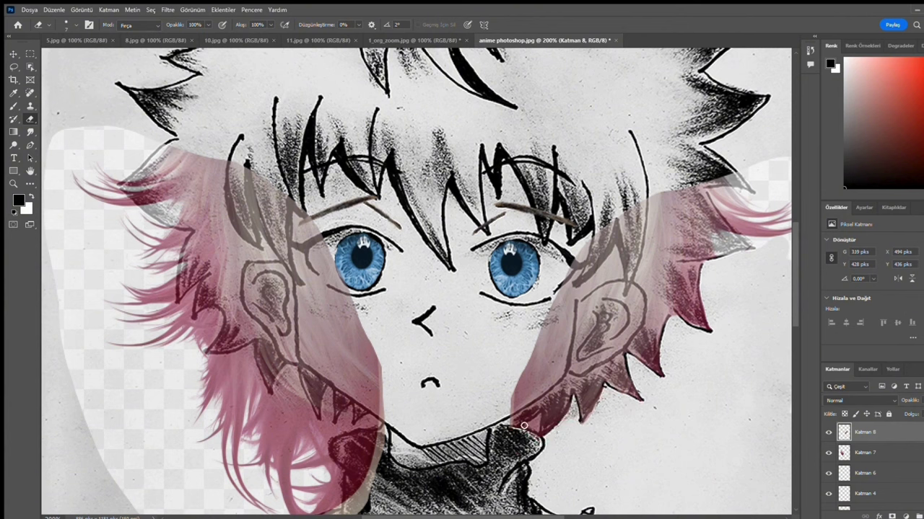
pyautogui.moveTo(529, 428)
pyautogui.mouseDown()
pyautogui.moveTo(620, 303)
pyautogui.moveTo(556, 375)
pyautogui.moveTo(635, 289)
pyautogui.moveTo(642, 204)
pyautogui.moveTo(520, 256)
pyautogui.mouseUp()
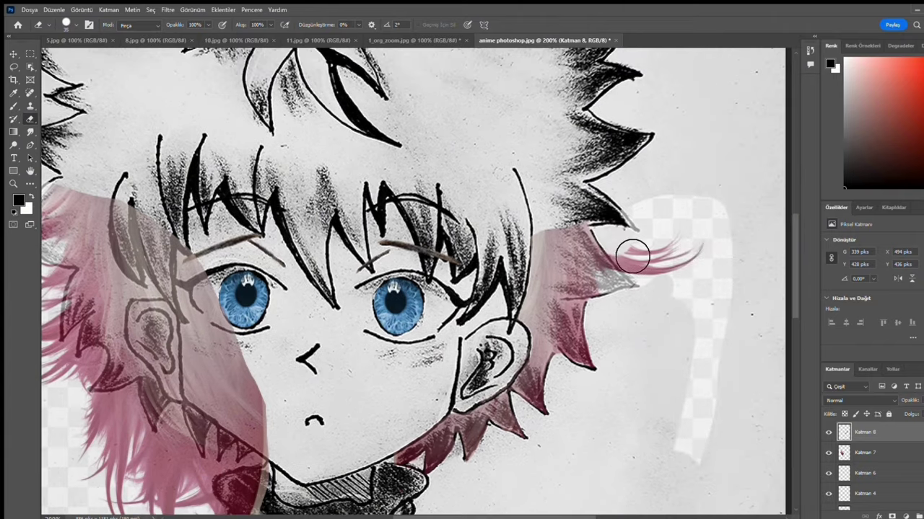
pyautogui.moveTo(635, 245); pyautogui.dragTo(690, 189)
pyautogui.scroll(1, 577, 368)
pyautogui.scroll(2, 548, 332)
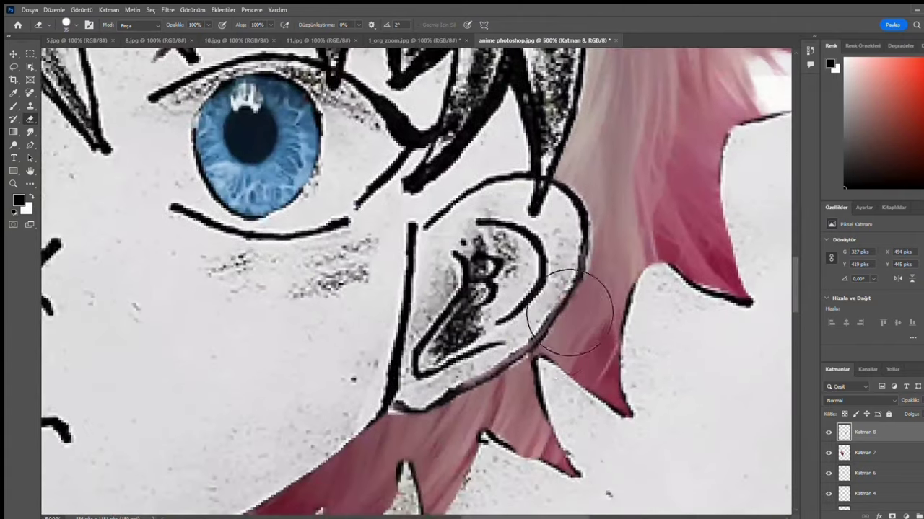
pyautogui.press('s')
pyautogui.scroll(1, 586, 273)
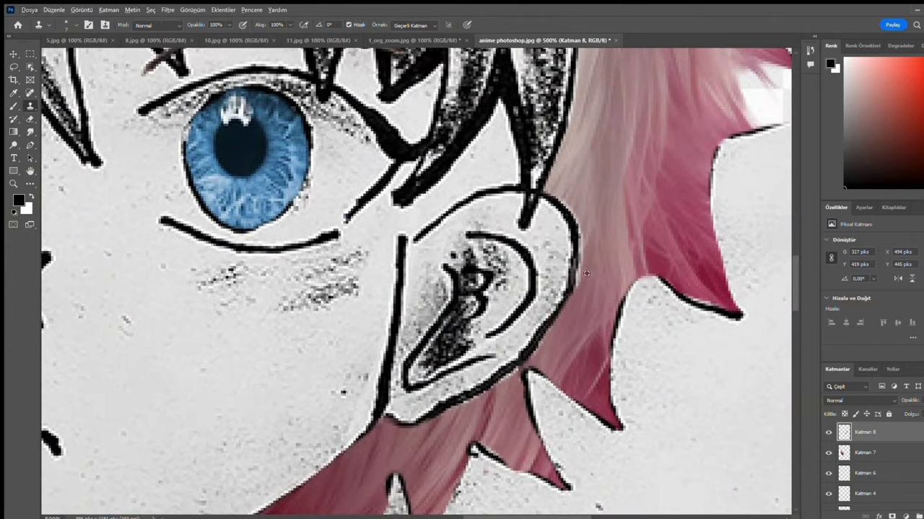
pyautogui.moveTo(688, 289); pyautogui.dragTo(568, 433)
# Copy a lassoed hair piece to its own layer, placed beside the ear with its tip stretched right.
pyautogui.press('l')
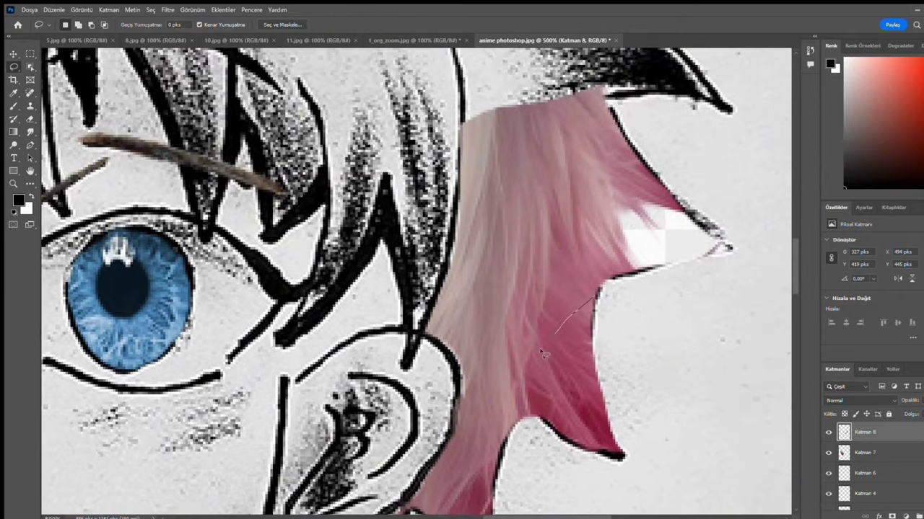
pyautogui.hotkey('ctrl', 'j')
pyautogui.hotkey('ctrl', 't')
pyautogui.moveTo(581, 357); pyautogui.dragTo(671, 223)
pyautogui.press('Return')
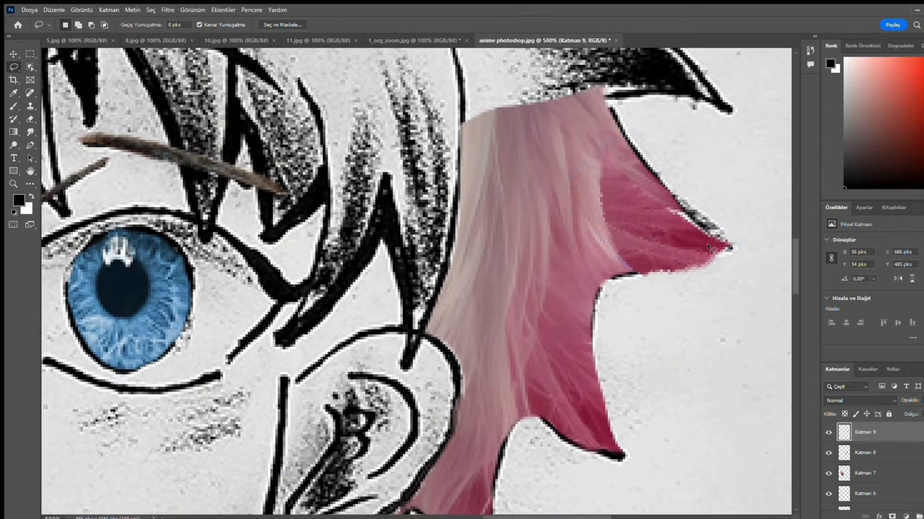
pyautogui.hotkey('ctrl', 't')
pyautogui.moveTo(721, 263); pyautogui.dragTo(733, 269)
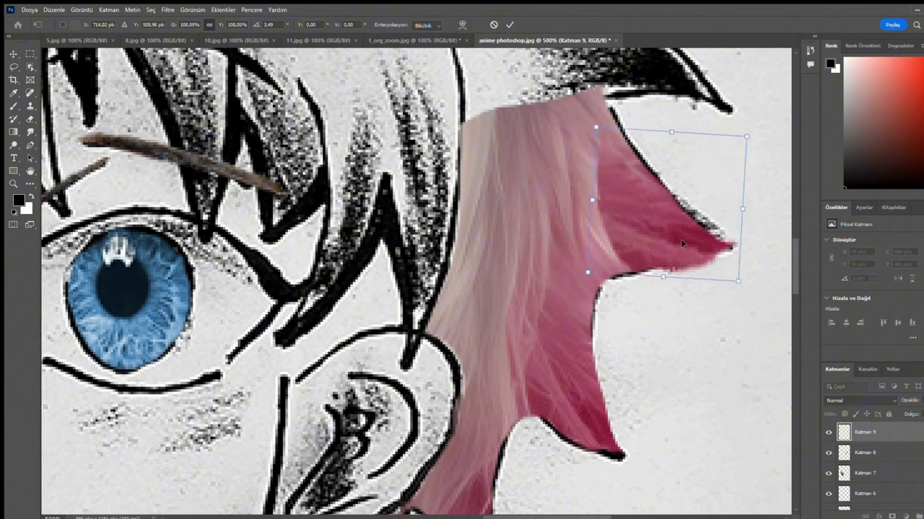
pyautogui.press('Return')
# Erase the excess along the new pink hair piece's edge.
pyautogui.press('e')
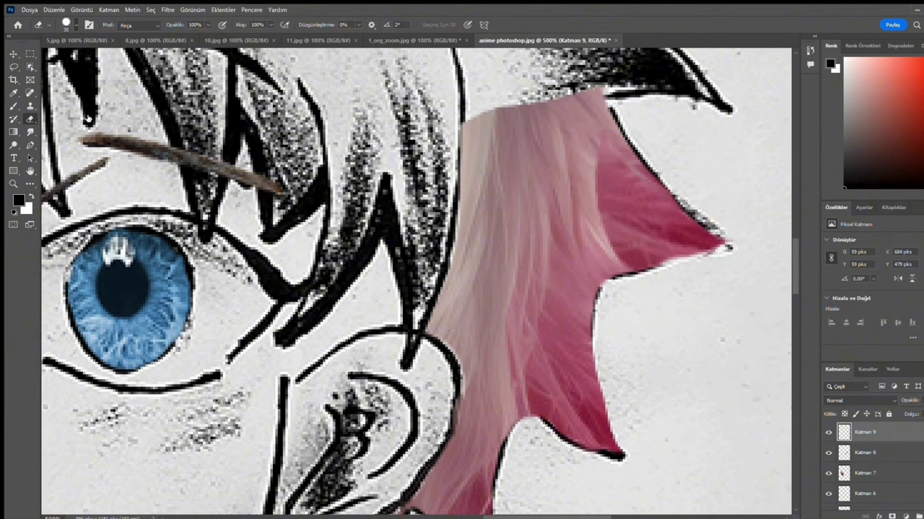
pyautogui.moveTo(608, 223); pyautogui.dragTo(650, 180)
pyautogui.hotkey('alt', '[')
pyautogui.moveTo(397, 502); pyautogui.dragTo(466, 306)
# Trace the hair's lower edge with a Pen path and turn it into a selection.
pyautogui.press('s')
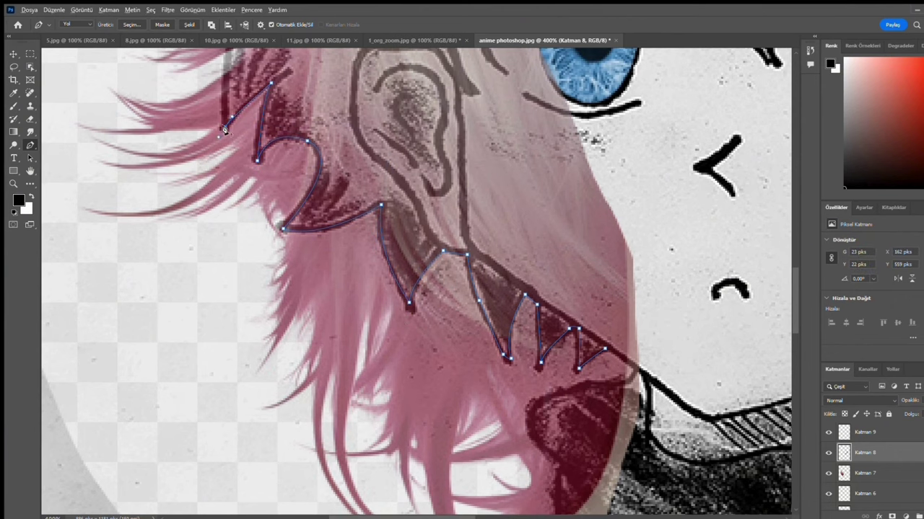
pyautogui.scroll(2, 224, 130)
pyautogui.scroll(-5, 268, 428)
pyautogui.click(235, 321)
pyautogui.click(225, 472)
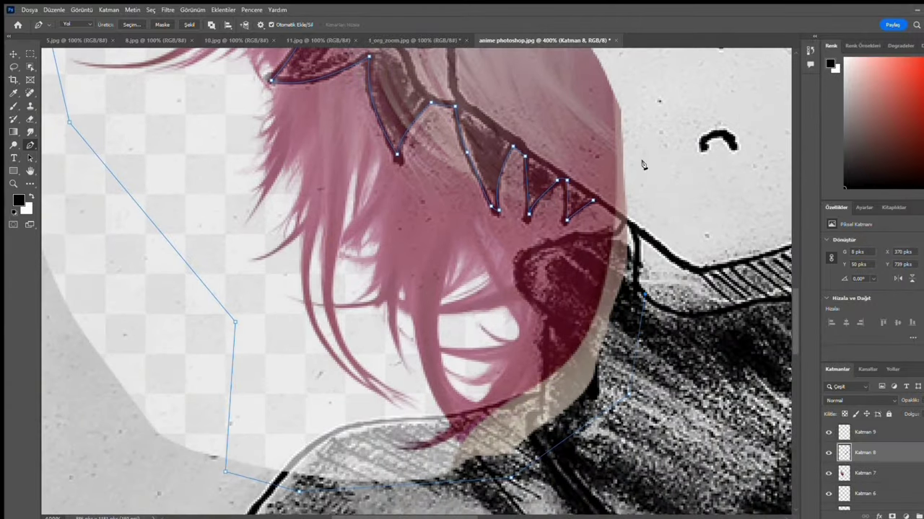
pyautogui.scroll(2, 643, 164)
pyautogui.hotkey('ctrl', 'Return')
# On Katman 7, erase the grey overlay across the hair and pink inside the ear and jaw.
pyautogui.hotkey('alt', '[')
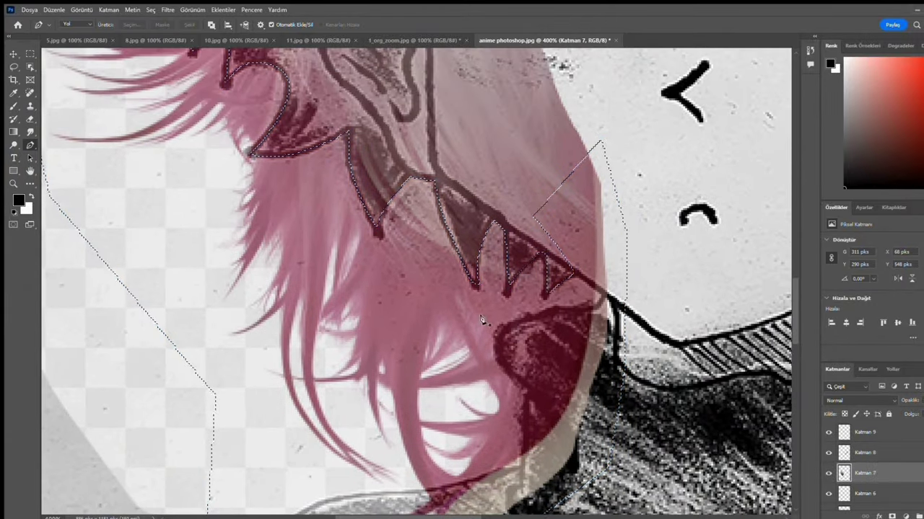
pyautogui.press('e')
pyautogui.scroll(2, 577, 325)
pyautogui.scroll(3, 627, 330)
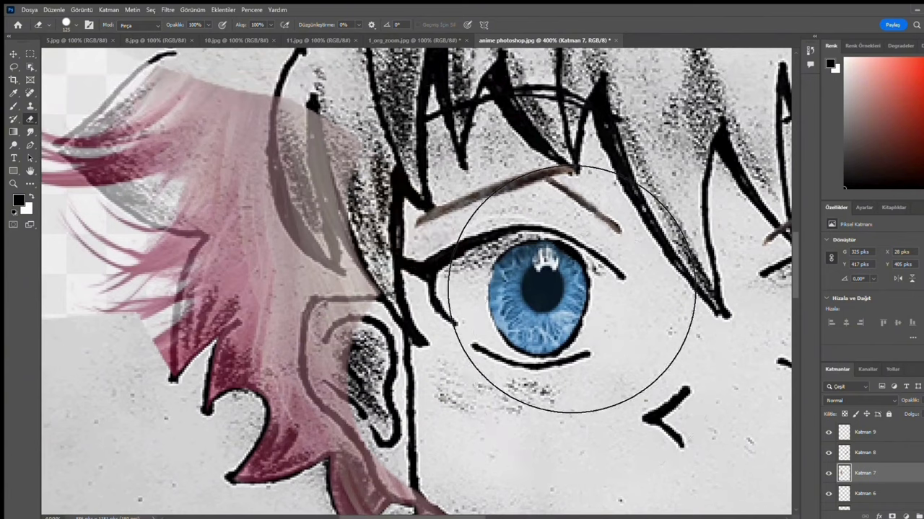
pyautogui.press('[')
pyautogui.press('[')
pyautogui.press('[')
pyautogui.moveTo(317, 109); pyautogui.dragTo(332, 238)
pyautogui.scroll(-3, 401, 379)
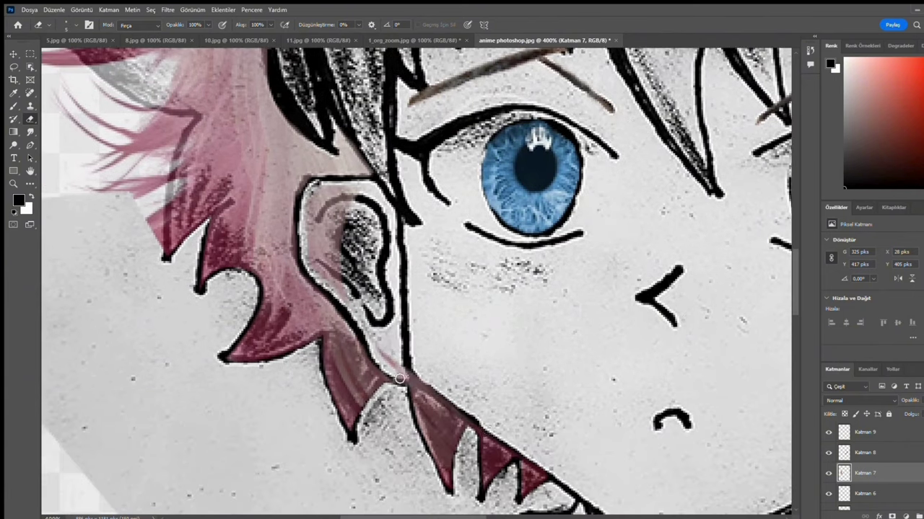
pyautogui.moveTo(399, 294); pyautogui.dragTo(337, 207)
pyautogui.scroll(-2, 242, 202)
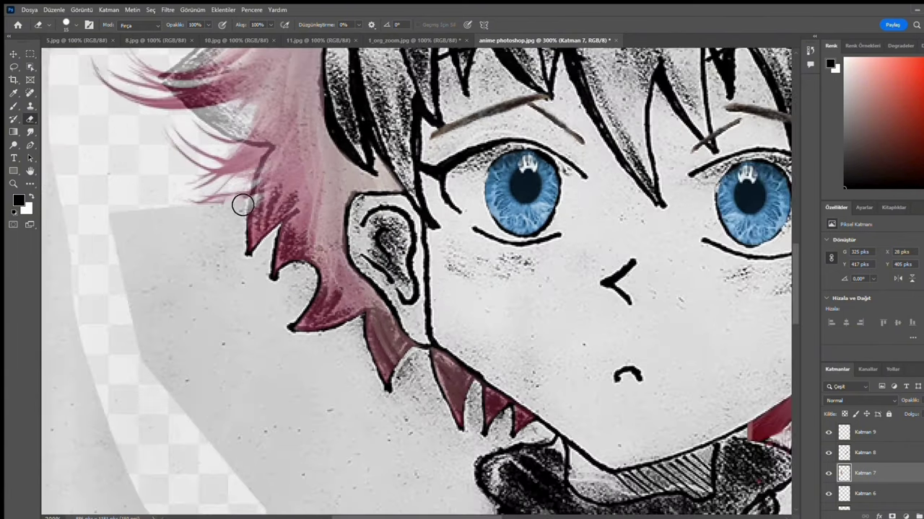
pyautogui.scroll(-1, 238, 217)
pyautogui.scroll(-1, 234, 238)
pyautogui.scroll(-1, 231, 252)
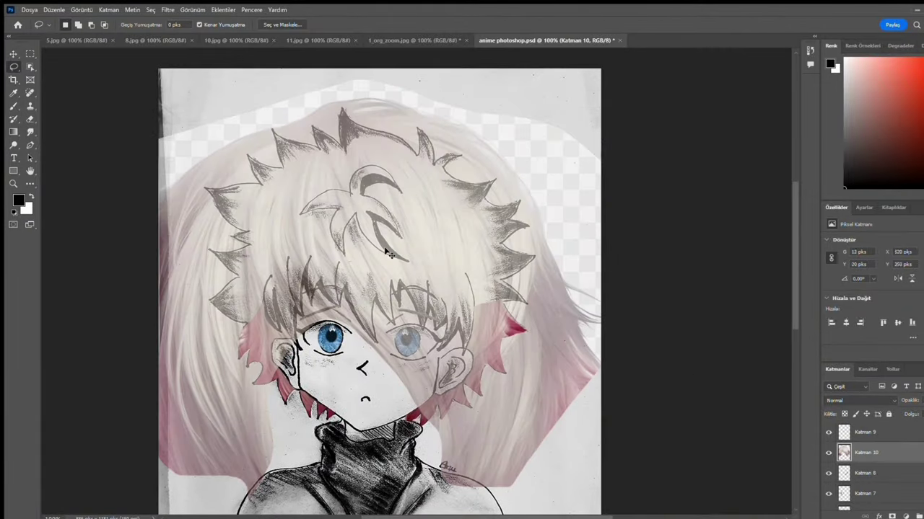
# Erase the stray red hair tip and pale hair outside the spike outline.
pyautogui.press('e')
pyautogui.scroll(3, 492, 279)
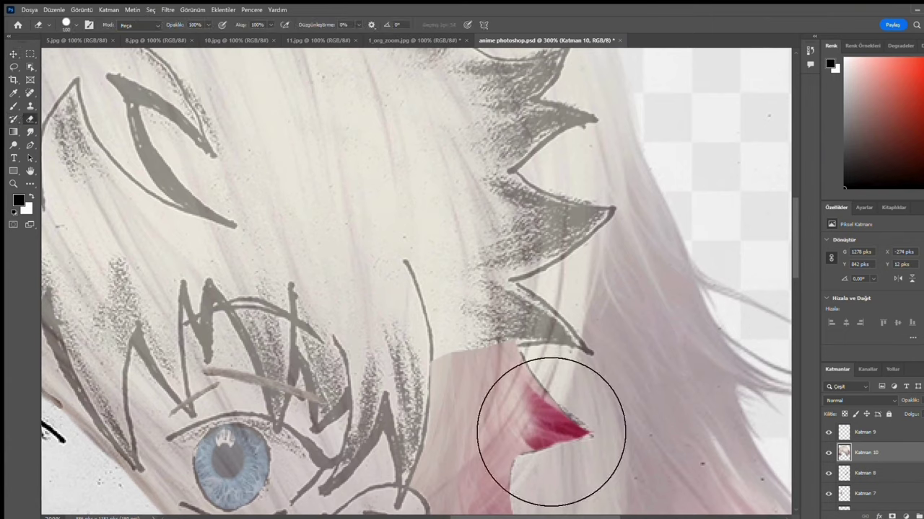
pyautogui.moveTo(551, 432)
pyautogui.mouseDown()
pyautogui.moveTo(650, 464)
pyautogui.moveTo(732, 299)
pyautogui.mouseUp()
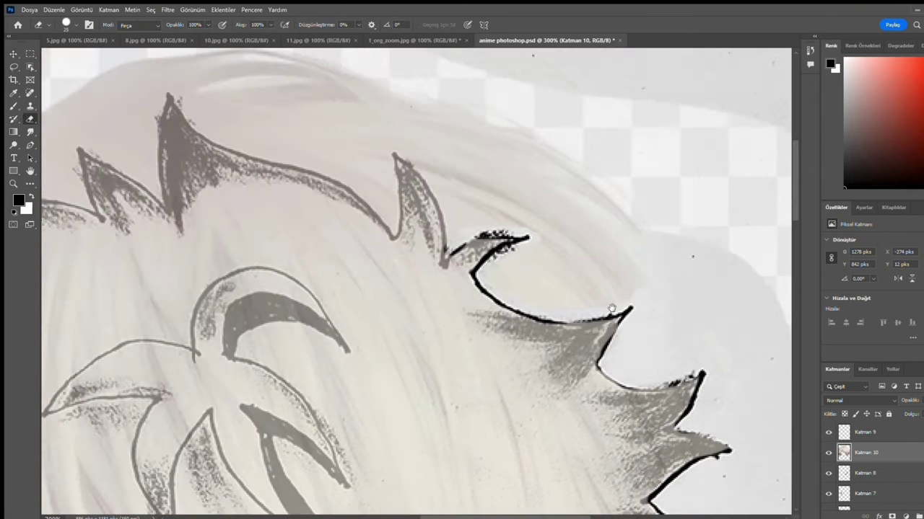
pyautogui.moveTo(522, 293); pyautogui.dragTo(548, 229)
pyautogui.moveTo(546, 282); pyautogui.dragTo(546, 233)
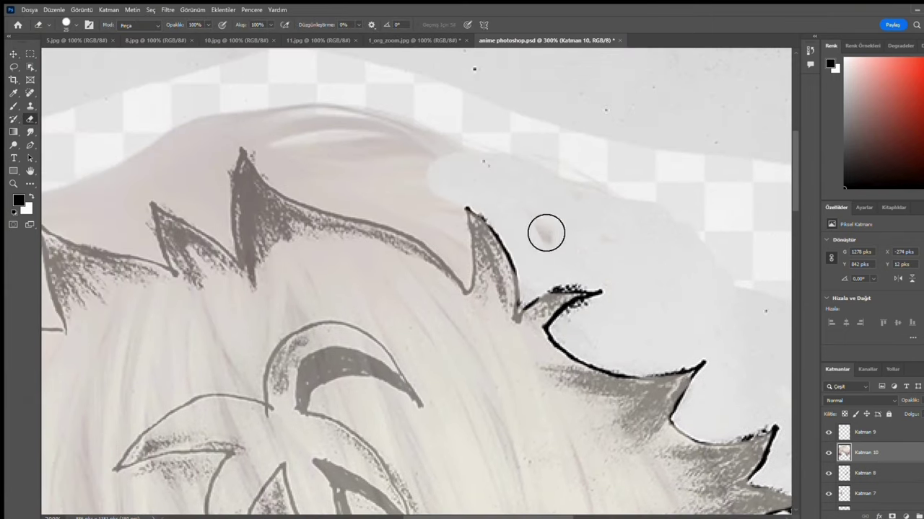
pyautogui.hscroll(-10, 289, 306)
pyautogui.press(']')
pyautogui.press(']')
pyautogui.press(']')
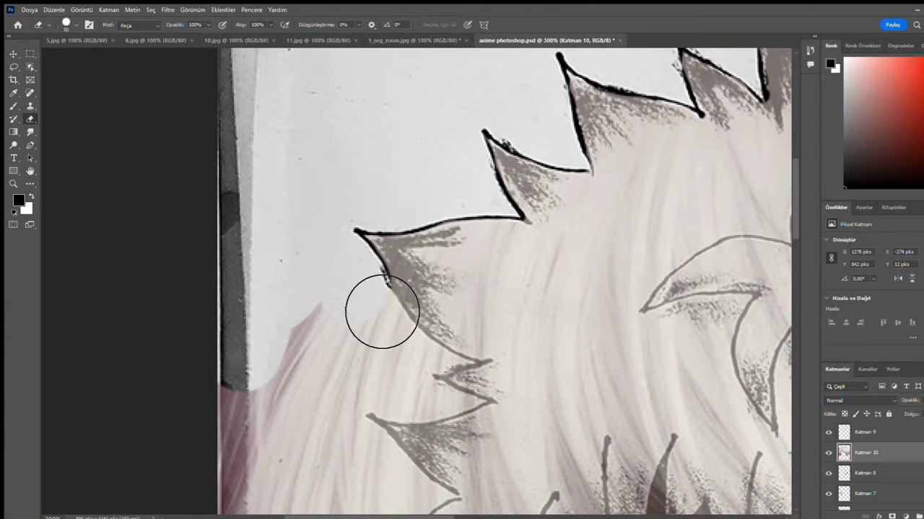
pyautogui.moveTo(382, 311); pyautogui.dragTo(402, 423)
pyautogui.scroll(-3, 390, 397)
pyautogui.hscroll(5, 389, 396)
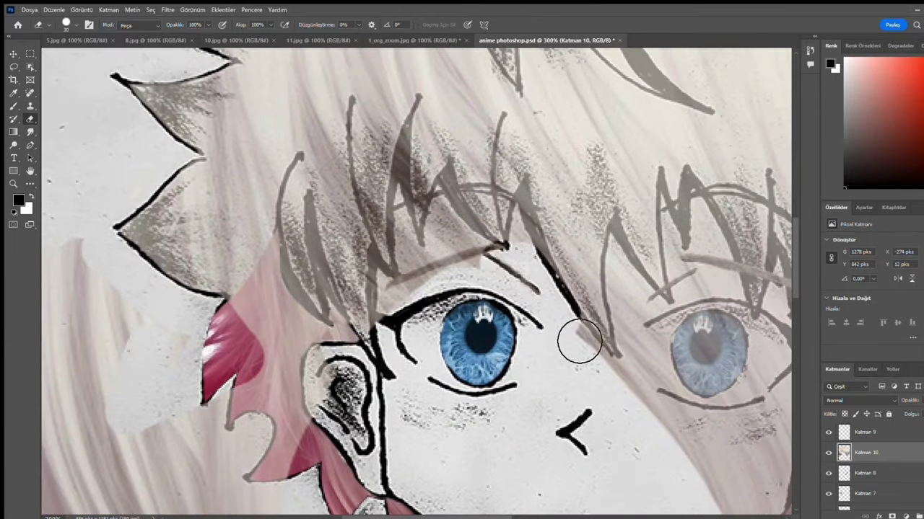
# Clear the grey hair around the right eye and ear, plus the pink wash at the left edge.
pyautogui.moveTo(579, 336); pyautogui.dragTo(656, 367)
pyautogui.hscroll(5, 656, 367)
pyautogui.moveTo(495, 306); pyautogui.dragTo(414, 269)
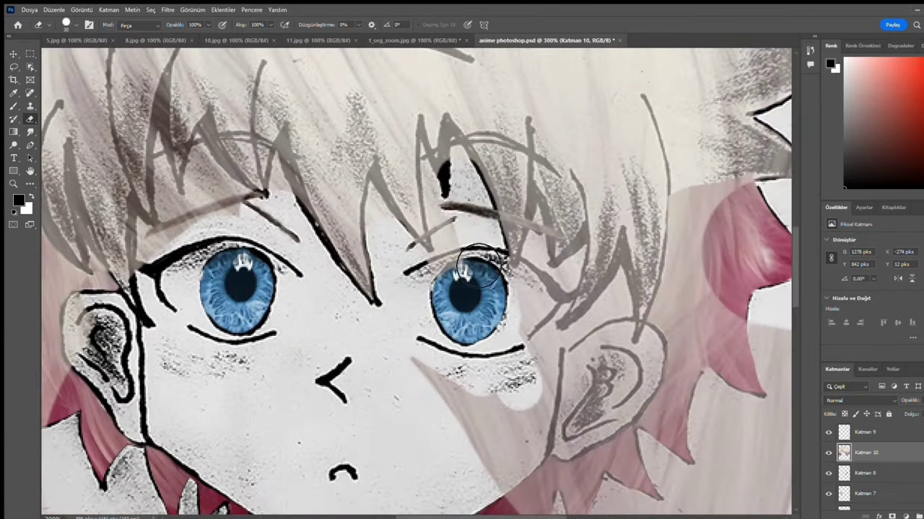
pyautogui.moveTo(448, 404)
pyautogui.mouseDown()
pyautogui.moveTo(744, 350)
pyautogui.moveTo(588, 408)
pyautogui.mouseUp()
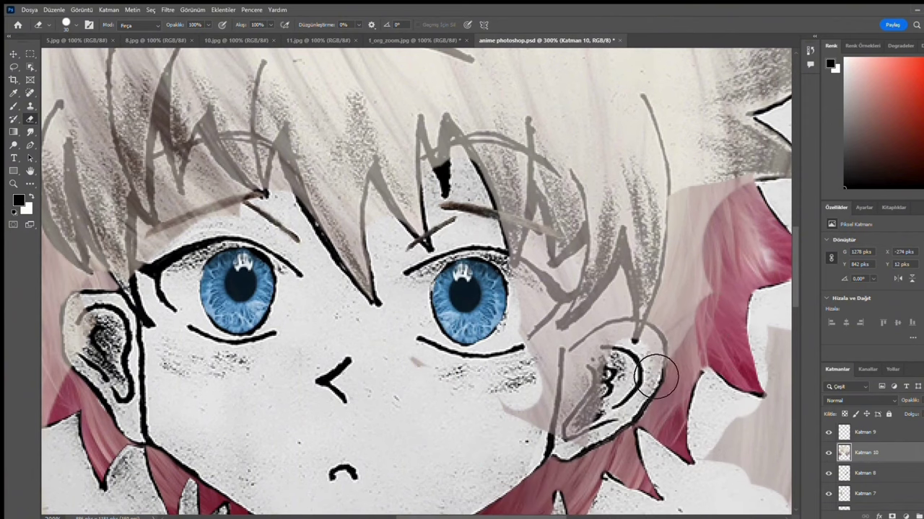
pyautogui.hotkey('ctrl', '-')
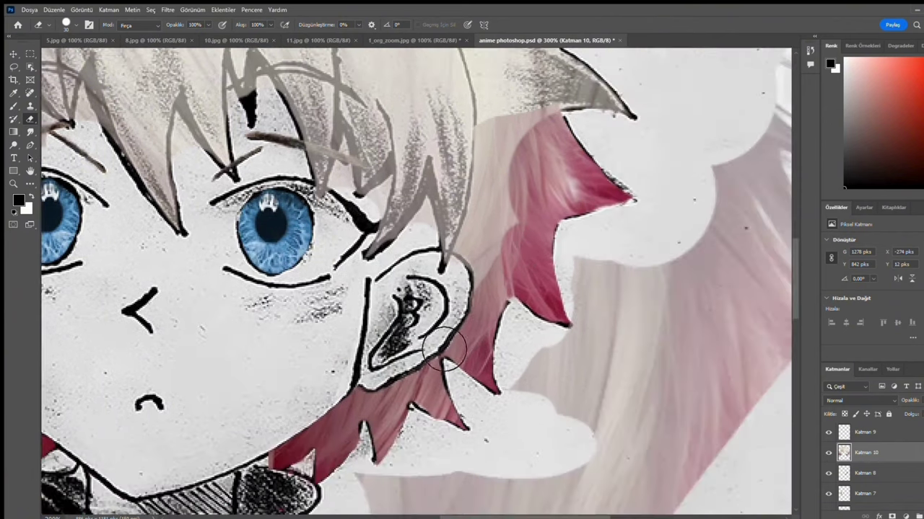
pyautogui.hotkey('ctrl', '-')
pyautogui.hotkey('ctrl', '-')
pyautogui.moveTo(304, 267); pyautogui.dragTo(363, 398)
pyautogui.hotkey('ctrl', '+')
pyautogui.hotkey('ctrl', '+')
pyautogui.hotkey('ctrl', '+')
# Erase grey hair strokes over the sketch lines, left of the left eye and across the face.
pyautogui.press('[')
pyautogui.press('[')
pyautogui.press('[')
pyautogui.click(371, 207)
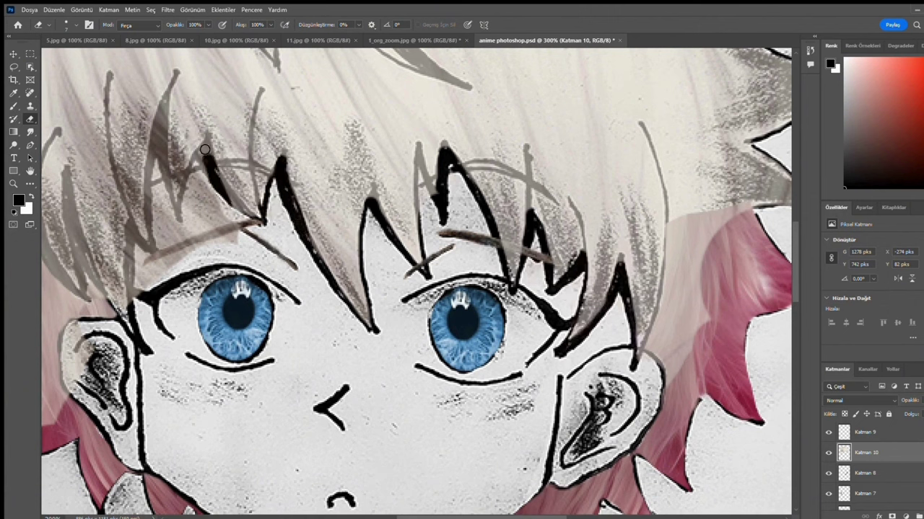
pyautogui.press(']')
pyautogui.press(']')
pyautogui.press(']')
pyautogui.moveTo(231, 212); pyautogui.dragTo(144, 252)
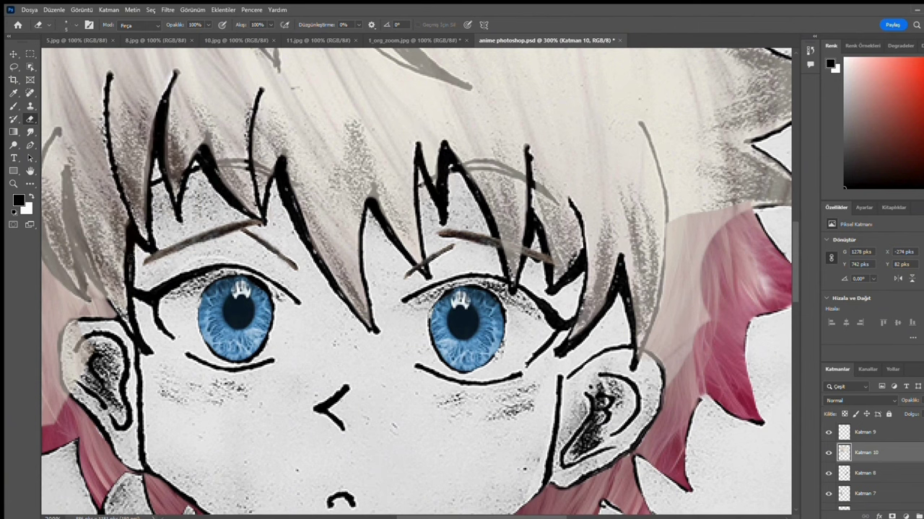
pyautogui.hscroll(-3, 200, 132)
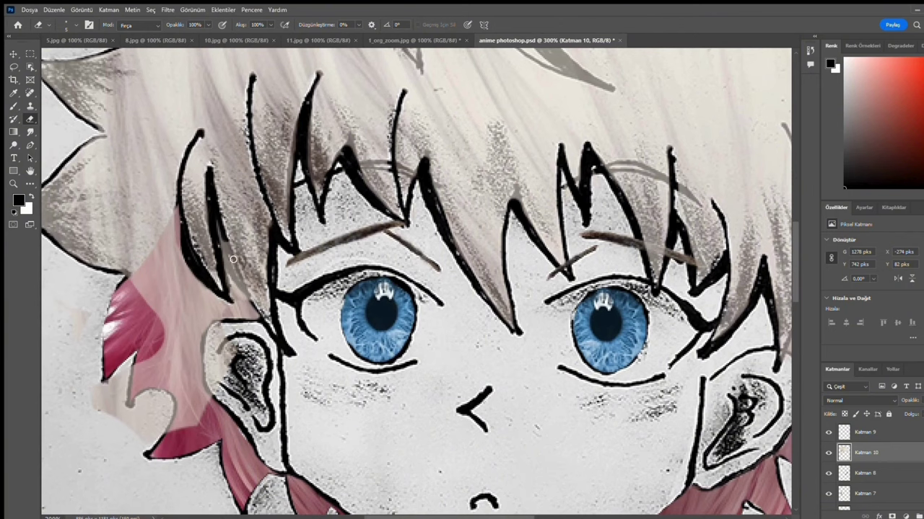
pyautogui.moveTo(510, 190); pyautogui.dragTo(660, 163)
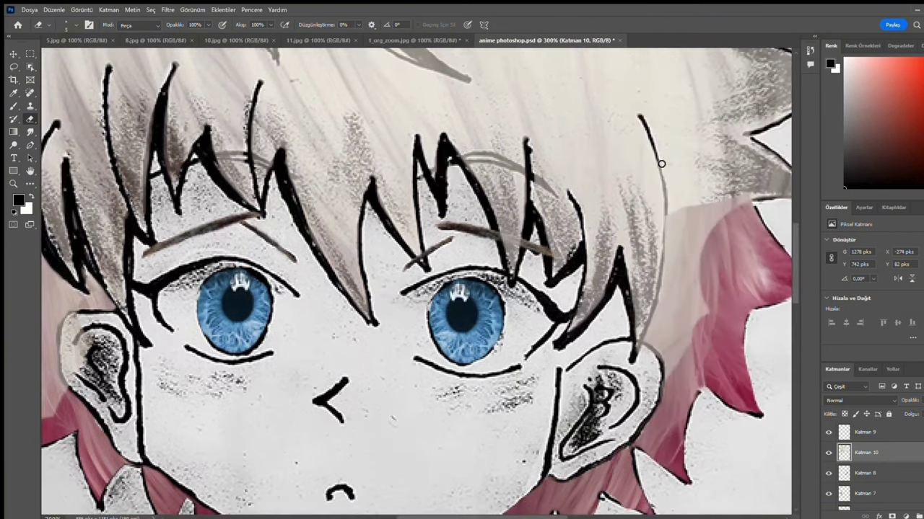
pyautogui.moveTo(264, 235); pyautogui.dragTo(193, 251)
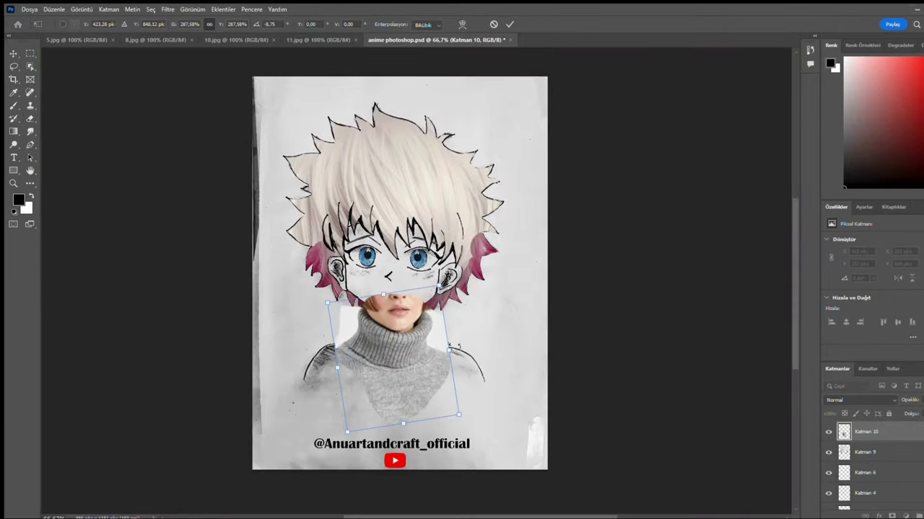
# Enlarge the turtleneck layer and shift it up under the chin.
pyautogui.hotkey('ctrl', '1')
pyautogui.press('Return')
pyautogui.press('e')
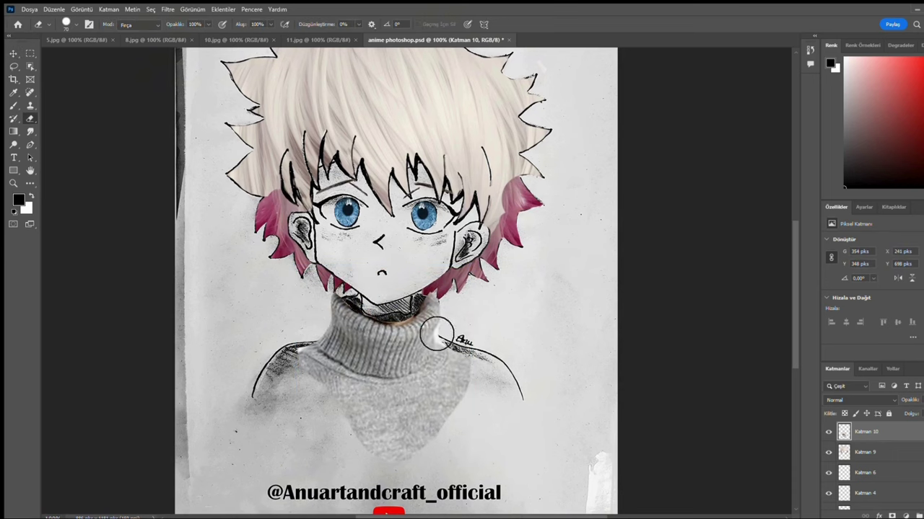
pyautogui.hotkey('ctrl', 't')
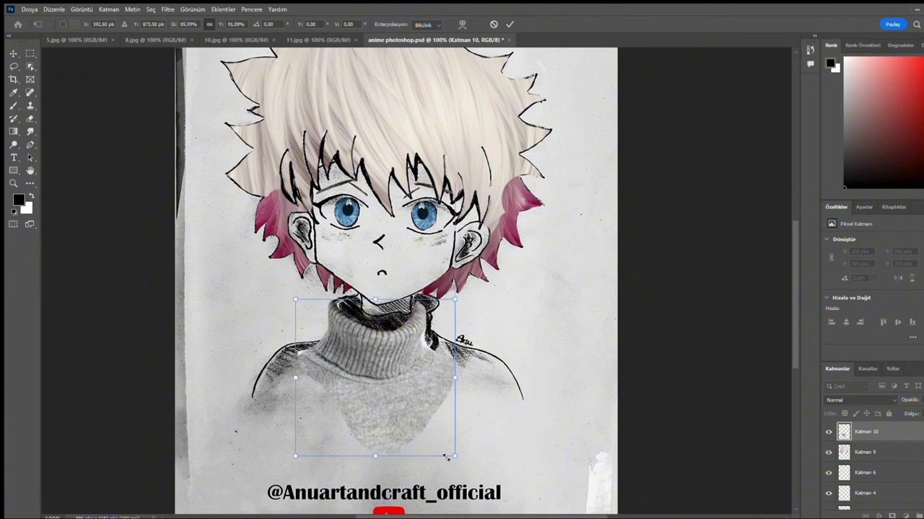
pyautogui.moveTo(446, 457); pyautogui.dragTo(457, 468)
pyautogui.moveTo(412, 346); pyautogui.dragTo(386, 352)
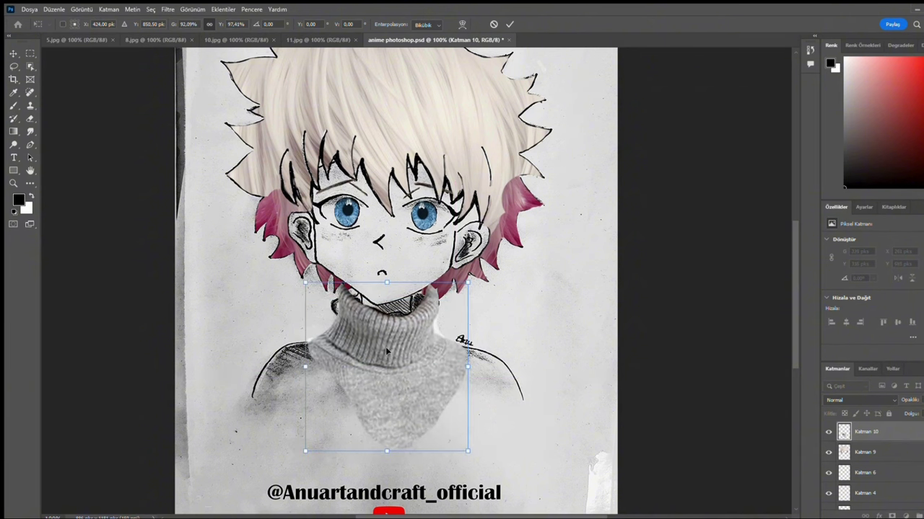
pyautogui.press('Return')
# Erase the pointed tip off the turtleneck collar and check the area beside the chin.
pyautogui.press('e')
pyautogui.scroll(2, 390, 291)
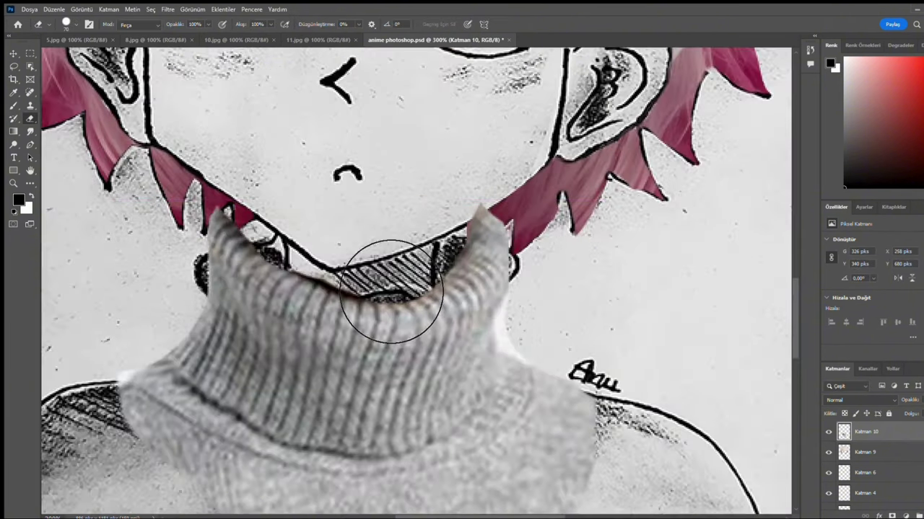
pyautogui.moveTo(455, 184); pyautogui.dragTo(509, 184)
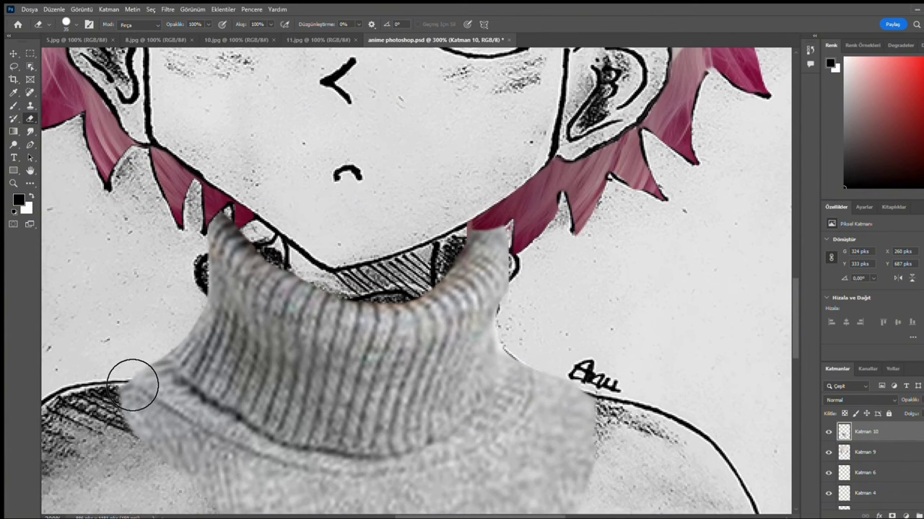
pyautogui.scroll(-2, 286, 245)
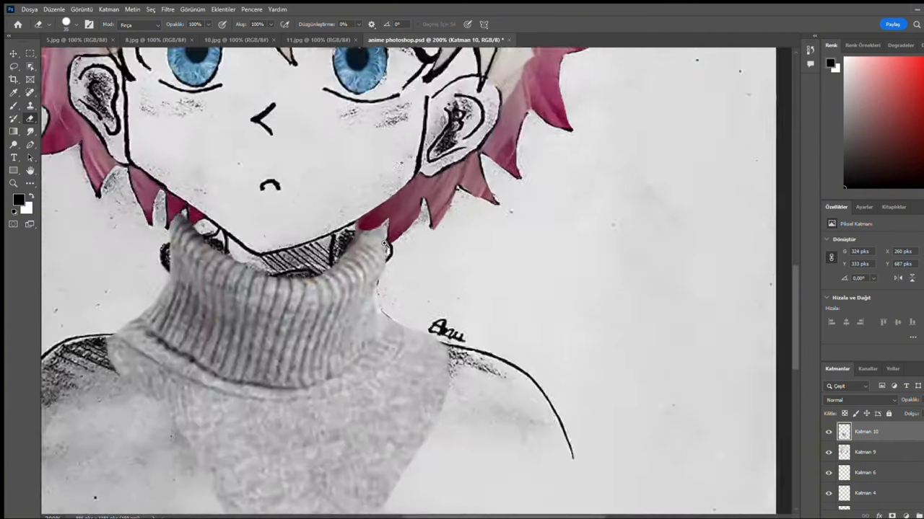
pyautogui.scroll(2, 411, 230)
pyautogui.moveTo(146, 231); pyautogui.dragTo(224, 241)
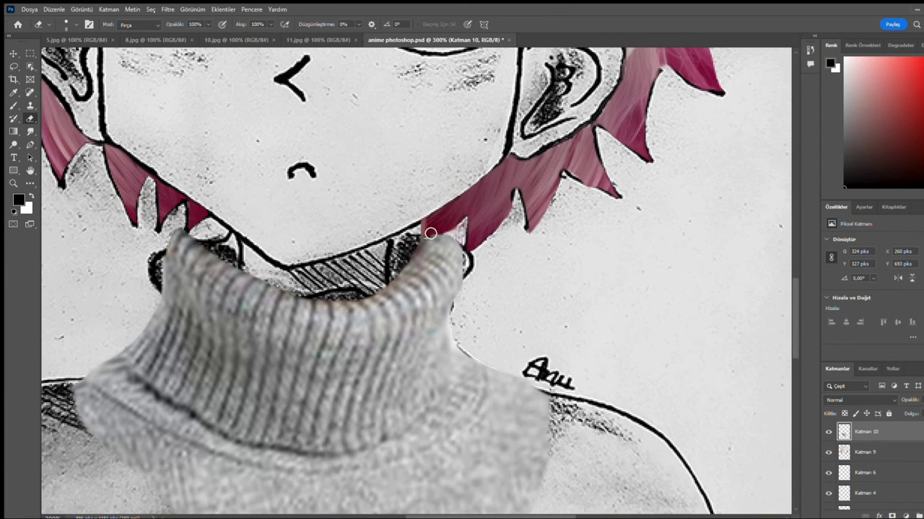
pyautogui.scroll(-2, 430, 233)
pyautogui.scroll(1, 461, 274)
pyautogui.scroll(-2, 478, 285)
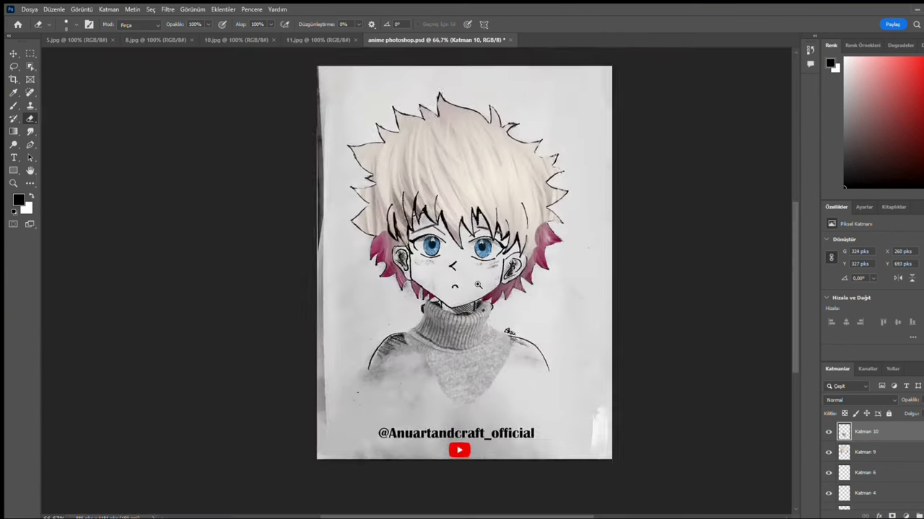
pyautogui.scroll(1, 477, 285)
# Paste the brown jacket photo, scale it onto the chest, and erase the man's face and white background.
pyautogui.hotkey('ctrl', 'v')
pyautogui.hotkey('ctrl', 't')
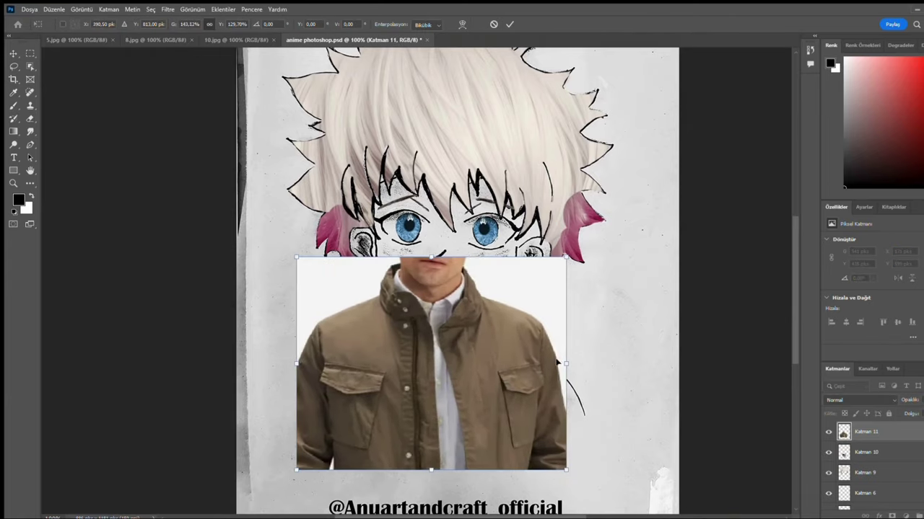
pyautogui.moveTo(557, 363); pyautogui.dragTo(577, 382)
pyautogui.press('Return')
pyautogui.press('e')
pyautogui.moveTo(415, 285)
pyautogui.mouseDown()
pyautogui.moveTo(433, 303)
pyautogui.moveTo(426, 297)
pyautogui.mouseUp()
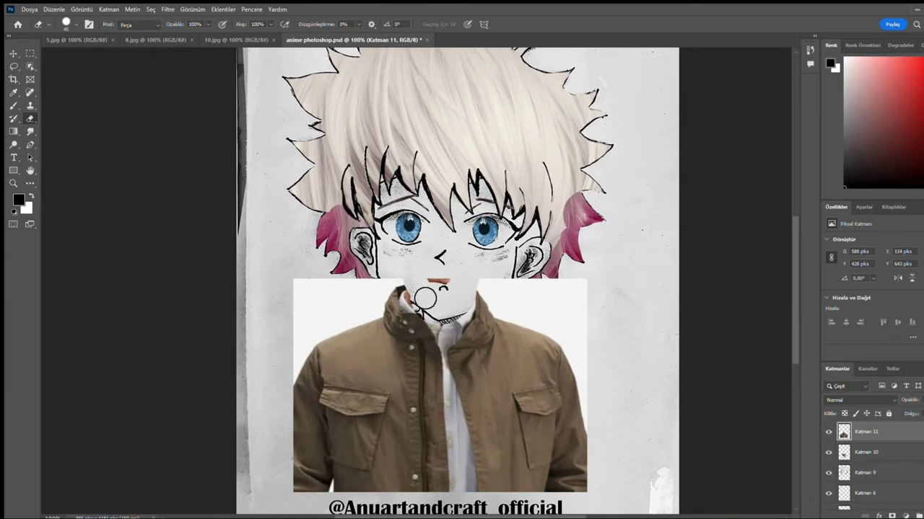
pyautogui.moveTo(567, 302); pyautogui.dragTo(313, 275)
# At half opacity, move the jacket down to the sweater and widen it to the shoulders, then restore full opacity.
pyautogui.press('5')
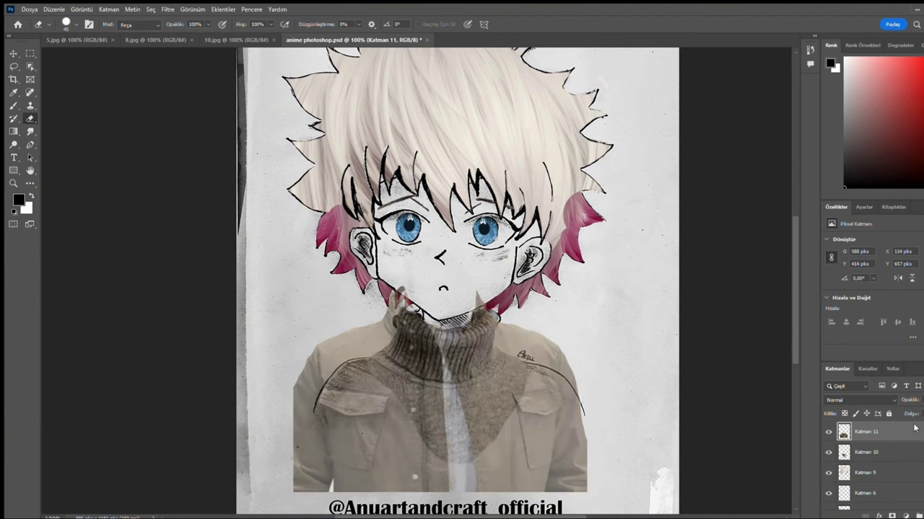
pyautogui.hotkey('ctrl', 't')
pyautogui.moveTo(570, 397); pyautogui.dragTo(577, 432)
pyautogui.moveTo(300, 418); pyautogui.dragTo(284, 418)
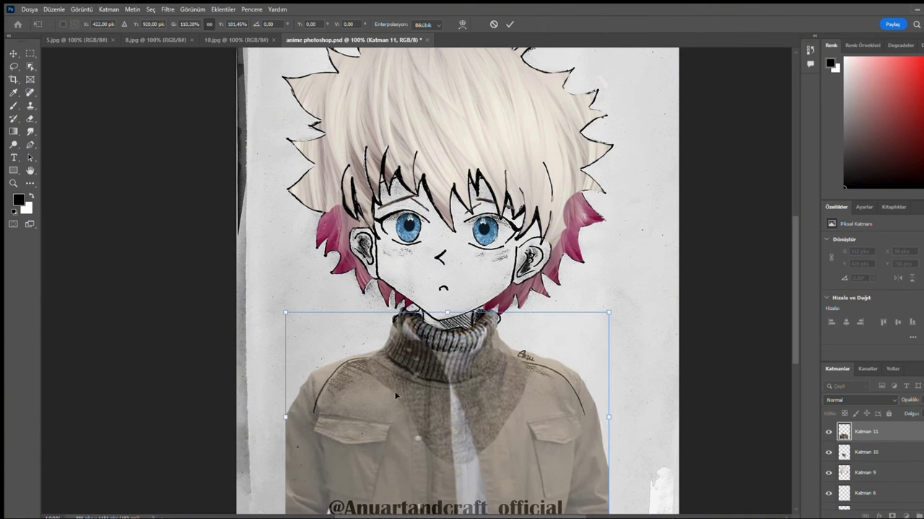
pyautogui.press('Return')
pyautogui.press('0')
# Delete the jacket's lower part below the chest with a Rectangular Marquee selection.
pyautogui.press('m')
pyautogui.moveTo(279, 381); pyautogui.dragTo(651, 515)
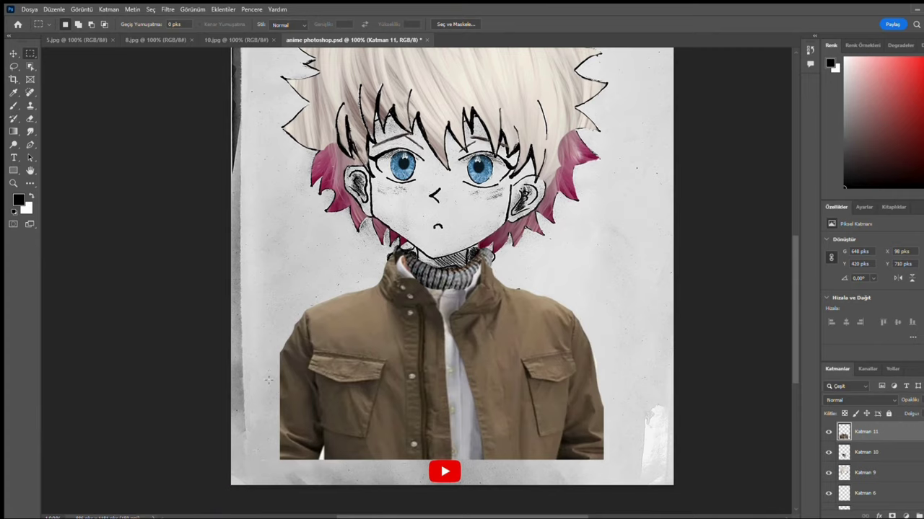
pyautogui.moveTo(269, 371); pyautogui.dragTo(674, 485)
pyautogui.press('Delete')
pyautogui.hotkey('ctrl', '+')
# Erase the jacket's collar and front to reveal the striped scarf and grey sweater.
pyautogui.press('e')
pyautogui.moveTo(328, 148); pyautogui.dragTo(403, 206)
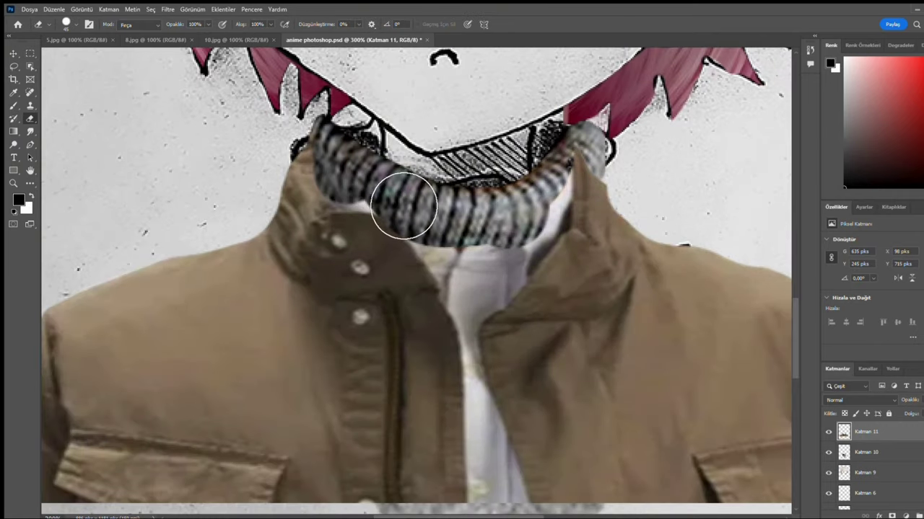
pyautogui.moveTo(537, 223)
pyautogui.mouseDown()
pyautogui.moveTo(556, 266)
pyautogui.moveTo(426, 260)
pyautogui.mouseUp()
pyautogui.hotkey('ctrl', '-')
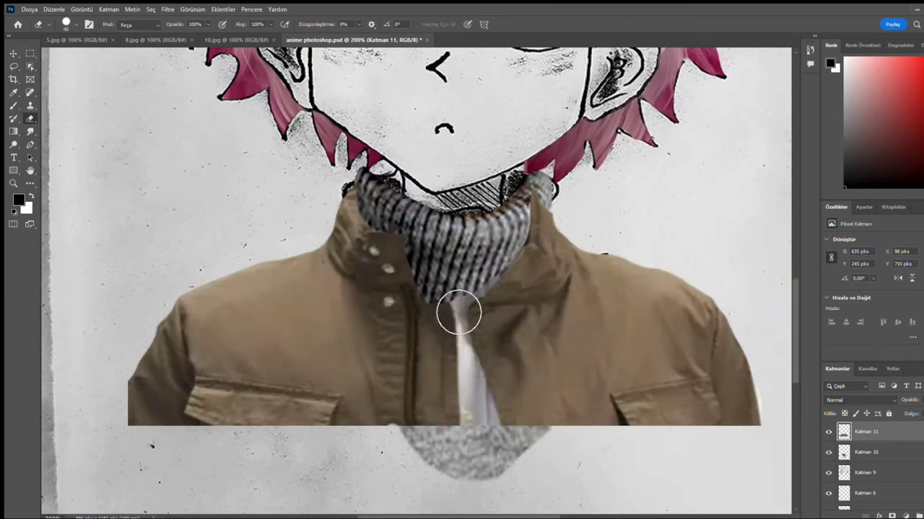
pyautogui.moveTo(457, 314); pyautogui.dragTo(489, 427)
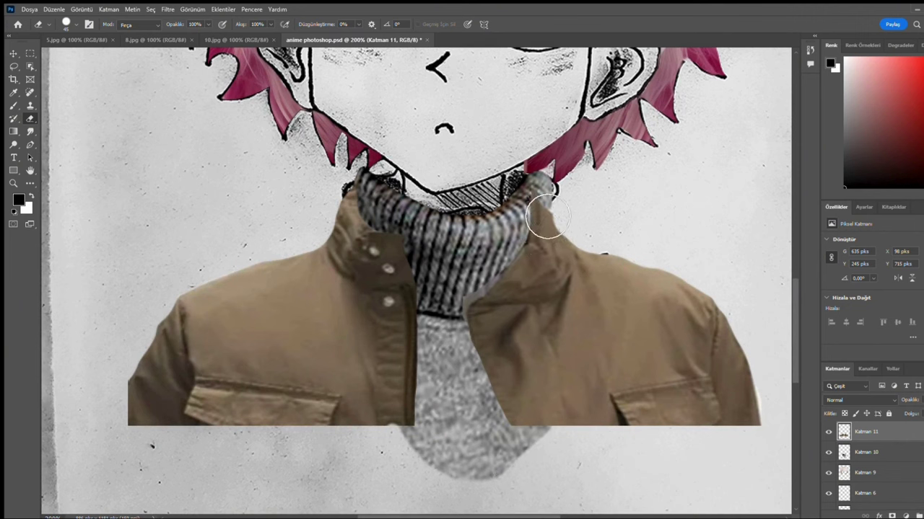
pyautogui.press('m')
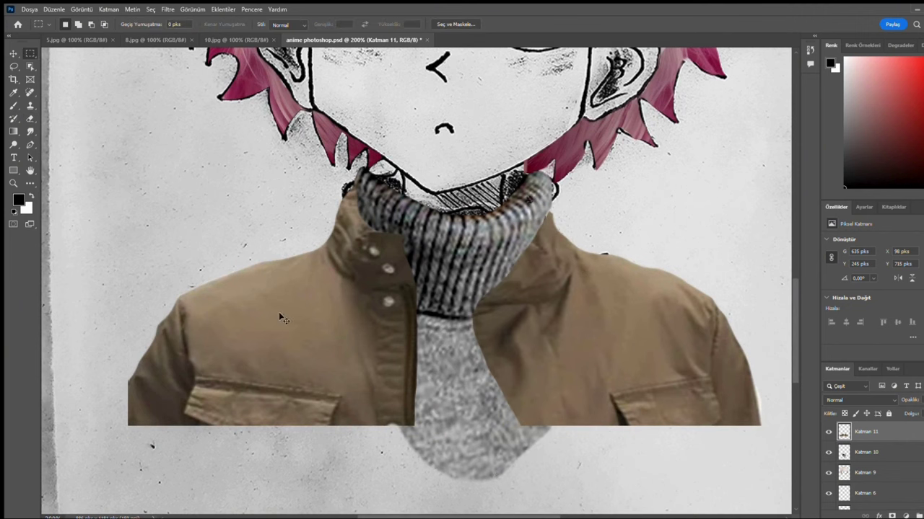
pyautogui.press('Delete')
pyautogui.hotkey('ctrl', 'd')
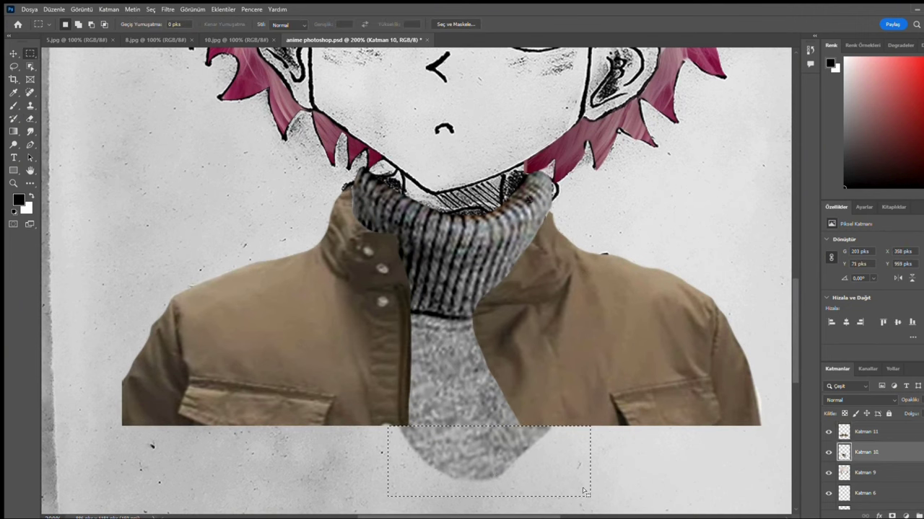
pyautogui.hotkey('ctrl', '-')
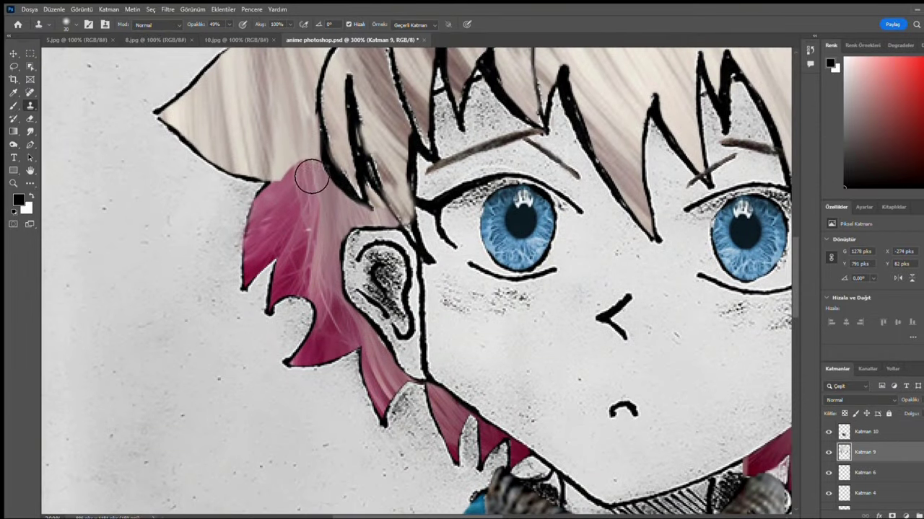
# Clone-stamp the pink hair ends softly into the pale hair along the right edge at 49% opacity.
pyautogui.hscroll(5, 315, 209)
pyautogui.hscroll(3, 505, 230)
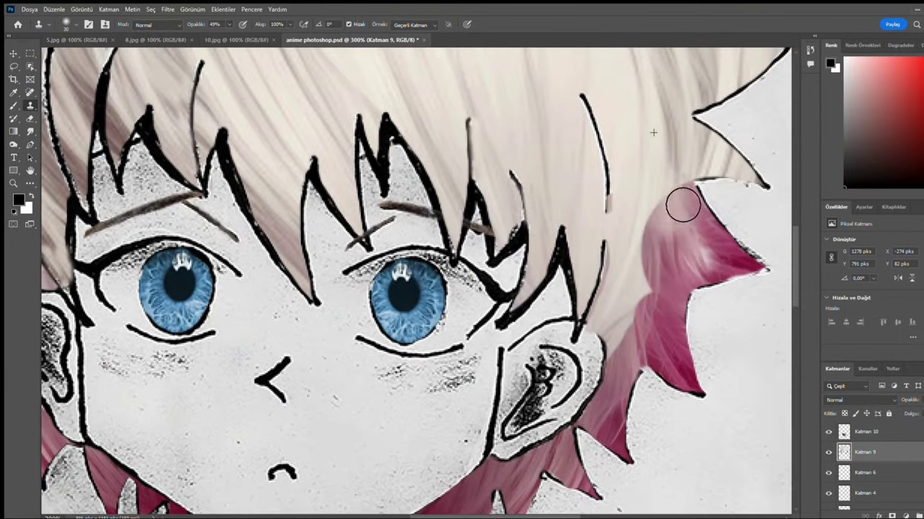
pyautogui.moveTo(682, 206)
pyautogui.mouseDown()
pyautogui.moveTo(649, 310)
pyautogui.moveTo(670, 339)
pyautogui.mouseUp()
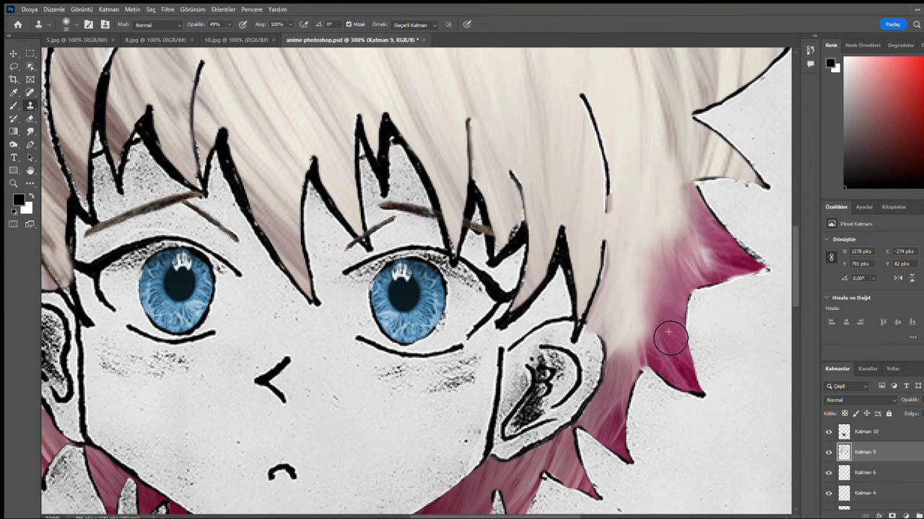
pyautogui.scroll(-3, 495, 120)
# Lasso the left eyebrow in the 10.jpg photo, copy it, and paste it into the anime drawing.
pyautogui.click(238, 39)
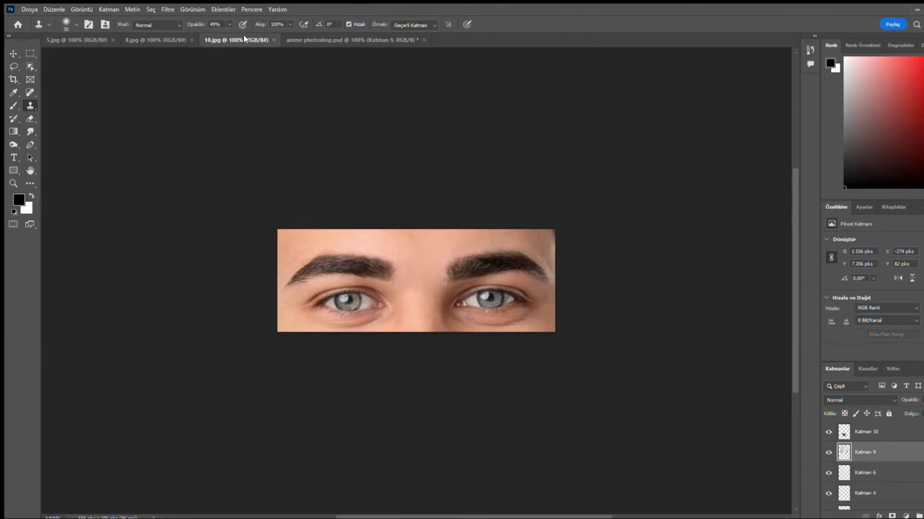
pyautogui.press('l')
pyautogui.moveTo(285, 278); pyautogui.dragTo(392, 252)
pyautogui.hotkey('ctrl', 'c')
pyautogui.click(354, 40)
pyautogui.press('v')
pyautogui.hotkey('ctrl', 'v')
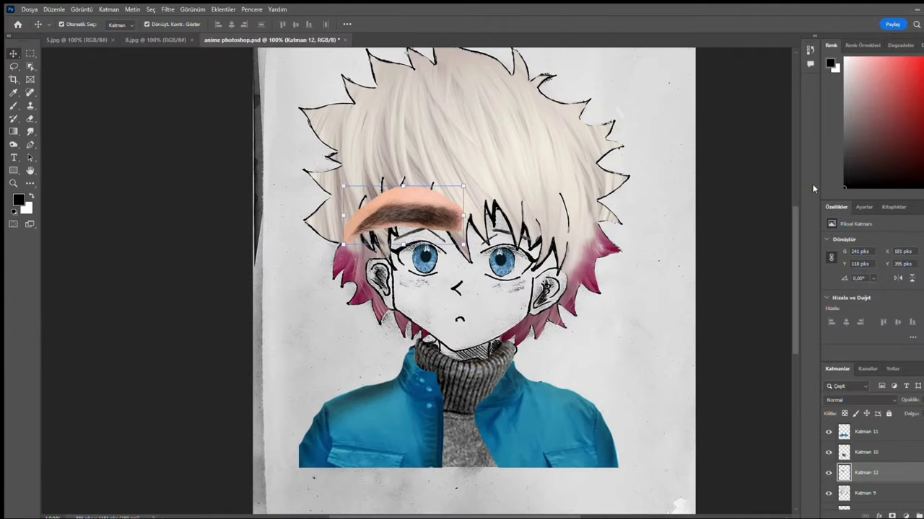
# Trim the pasted eyebrow to just its dark hairs and place it above the left eye.
pyautogui.hotkey('ctrl', '+')
pyautogui.press('l')
pyautogui.moveTo(453, 238); pyautogui.dragTo(287, 249)
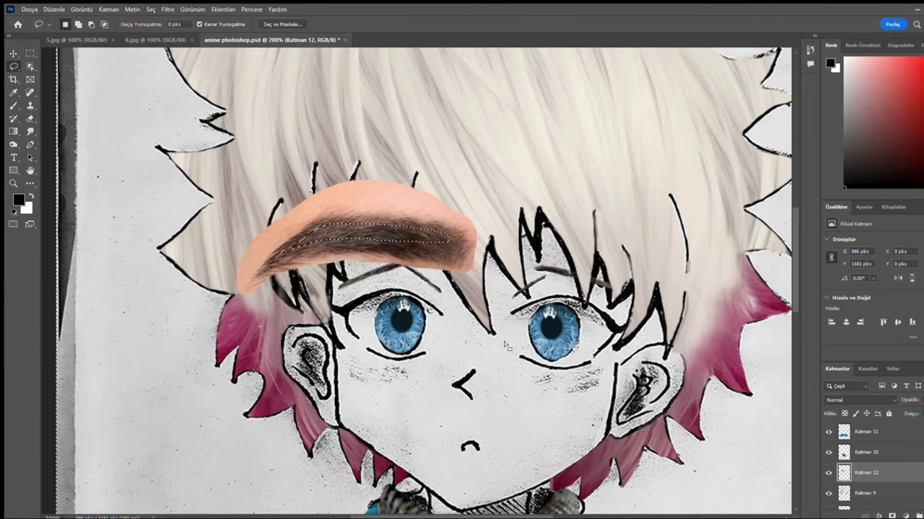
pyautogui.hotkey('ctrl', 'shift', 'i')
pyautogui.press('Delete')
pyautogui.hotkey('ctrl', 'd')
pyautogui.press('v')
pyautogui.moveTo(371, 233); pyautogui.dragTo(590, 236)
# Duplicate the eyebrow and mirror the copy over the right eye.
pyautogui.hotkey('ctrl', 'j')
pyautogui.hotkey('ctrl', 't')
pyautogui.press('Return')
pyautogui.press('e')
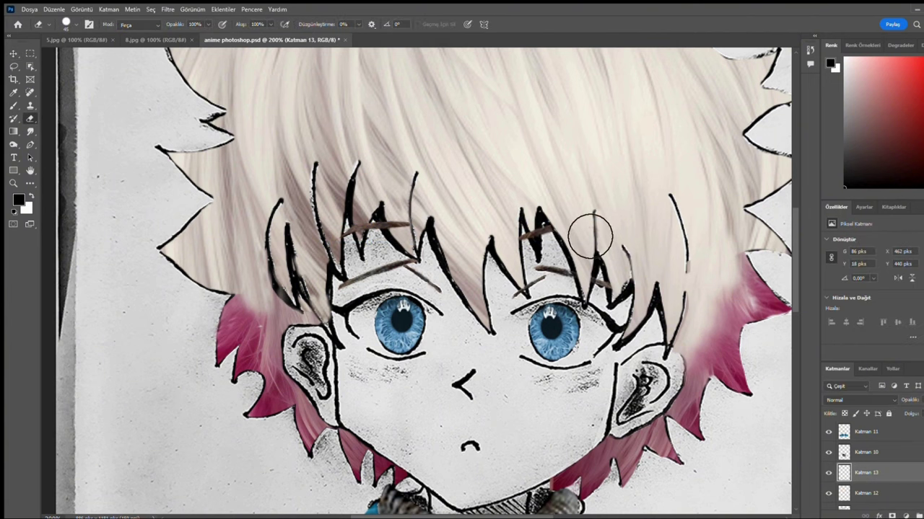
pyautogui.hotkey('alt', '[')
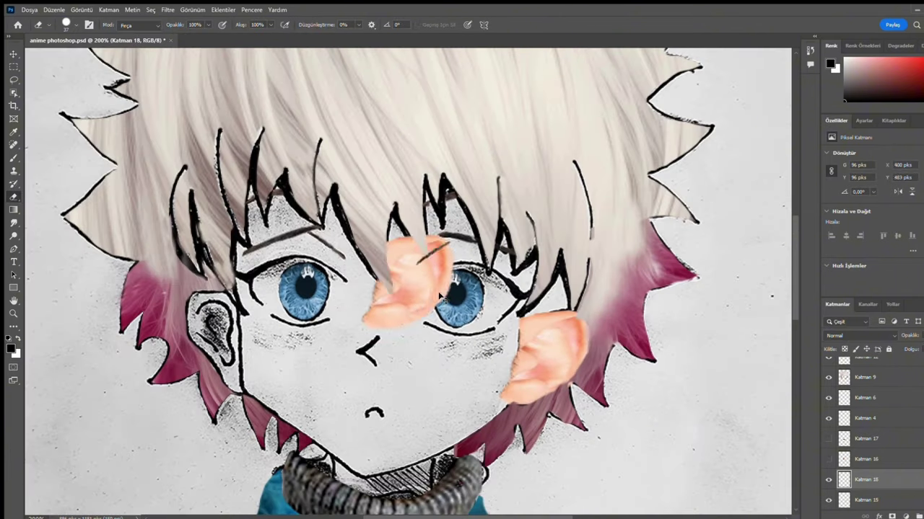
# Move the mirrored ear to the left cheek, then erase the pink patch and sketch overlay around it.
pyautogui.moveTo(429, 319); pyautogui.dragTo(226, 399)
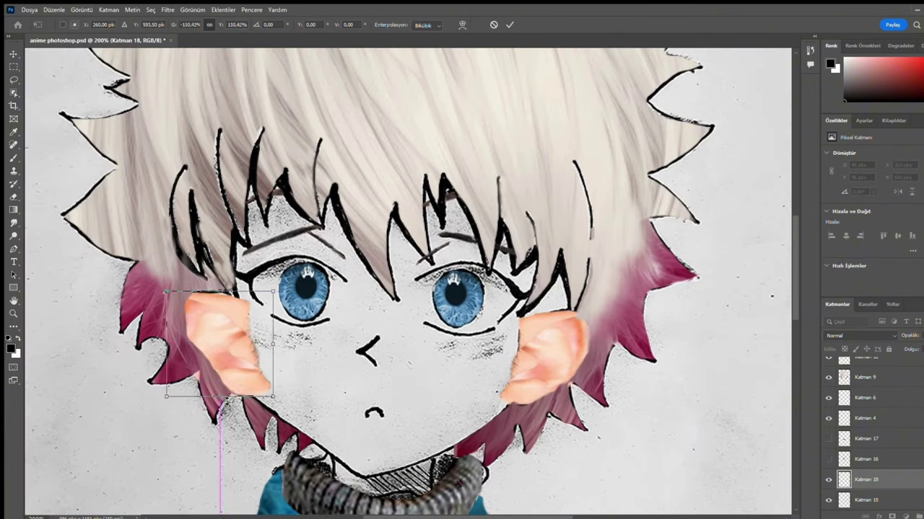
pyautogui.press('Return')
pyautogui.press('s')
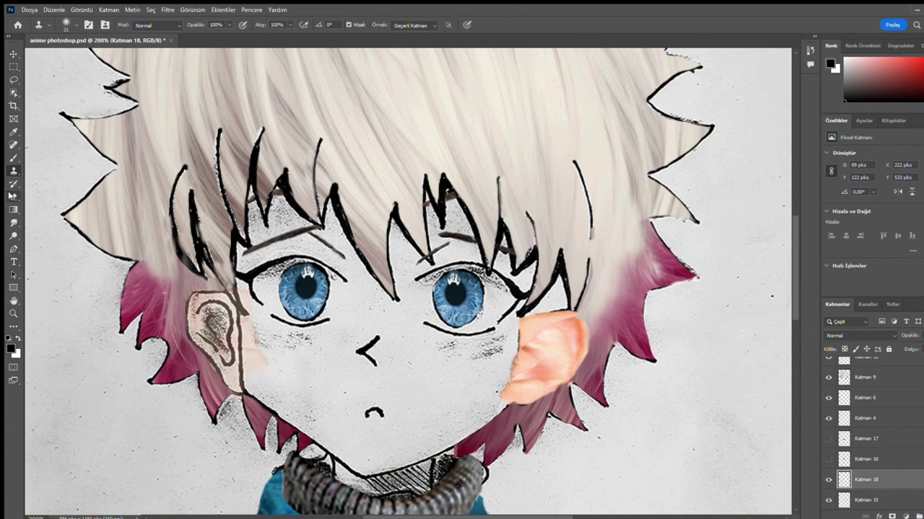
pyautogui.click(12, 195)
pyautogui.moveTo(249, 339); pyautogui.dragTo(274, 401)
pyautogui.scroll(1, 194, 321)
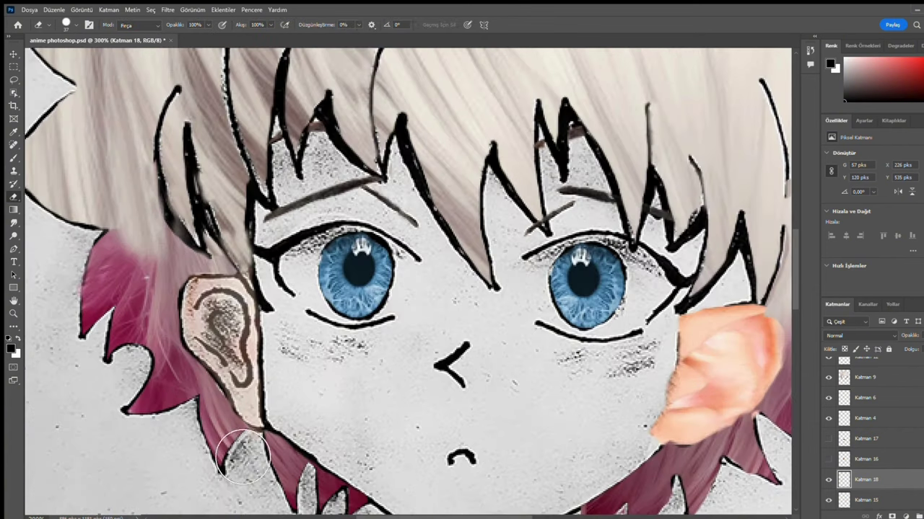
pyautogui.moveTo(217, 339); pyautogui.dragTo(288, 288)
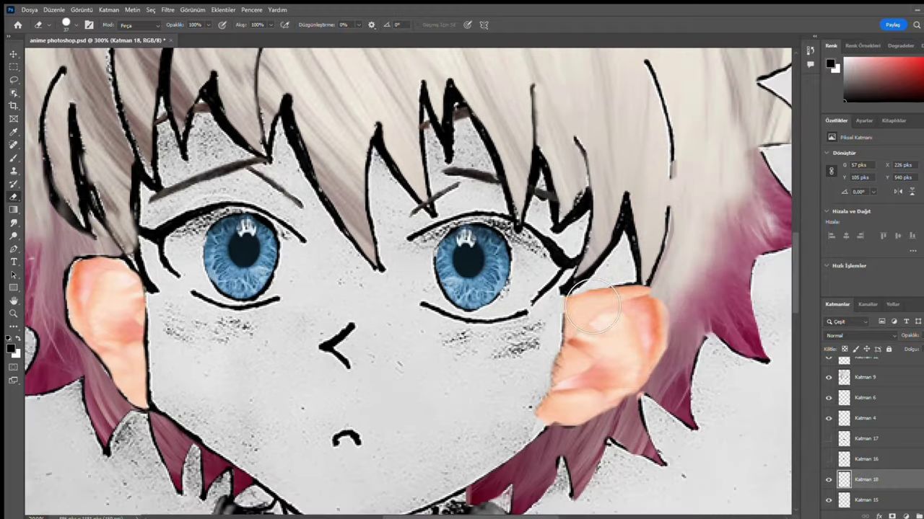
pyautogui.click(866, 500)
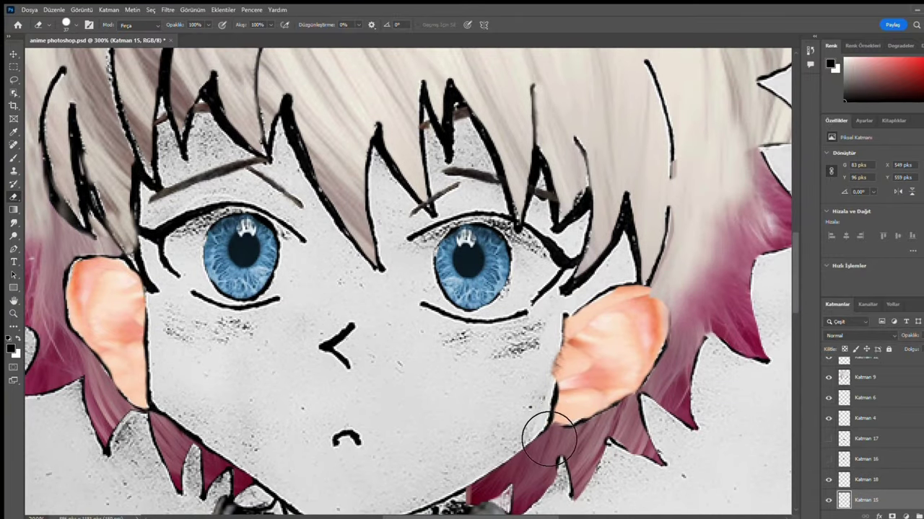
pyautogui.keyDown('ctrl'); pyautogui.click(657, 310); pyautogui.keyUp('ctrl')
# On skin layer Katman 14, erase excess skin around ears and hair, then send it below the sketch lines.
pyautogui.scroll(-1, 505, 278)
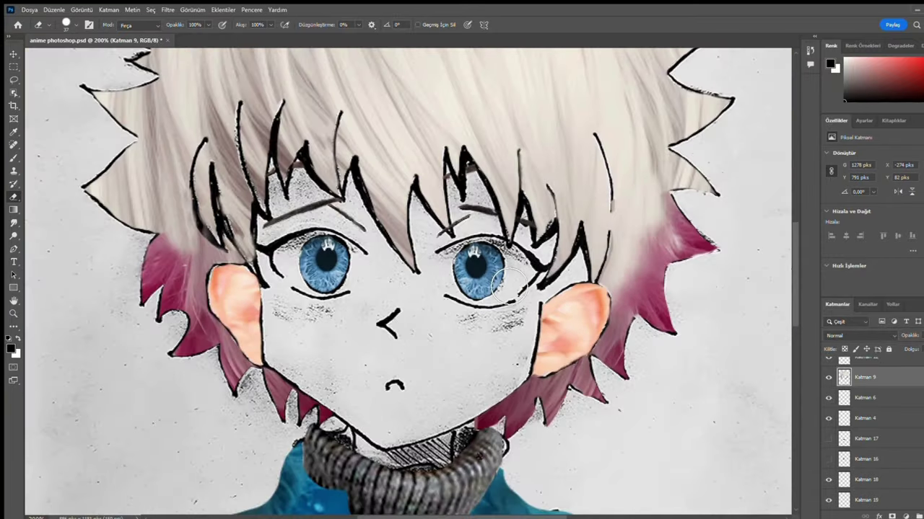
pyautogui.scroll(-1, 866, 433)
pyautogui.keyDown('ctrl'); pyautogui.click(639, 398); pyautogui.keyUp('ctrl')
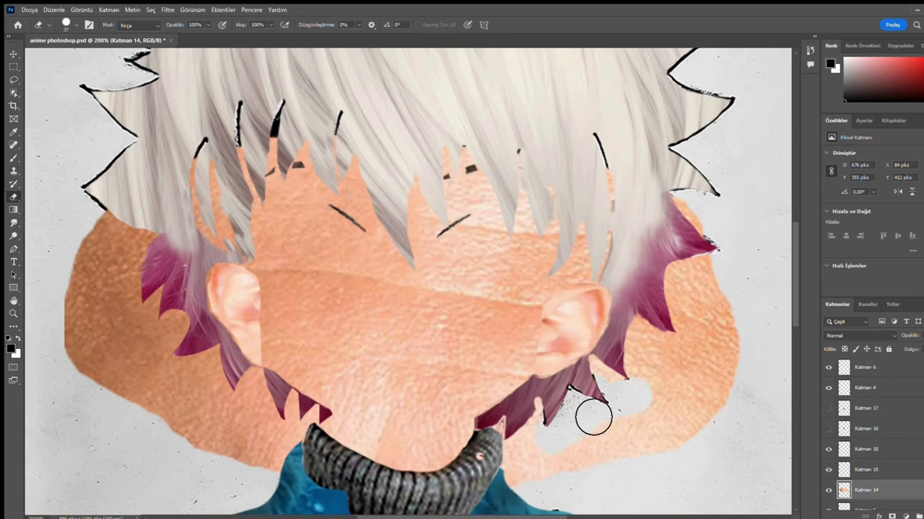
pyautogui.moveTo(572, 493)
pyautogui.mouseDown()
pyautogui.moveTo(711, 268)
pyautogui.moveTo(662, 388)
pyautogui.mouseUp()
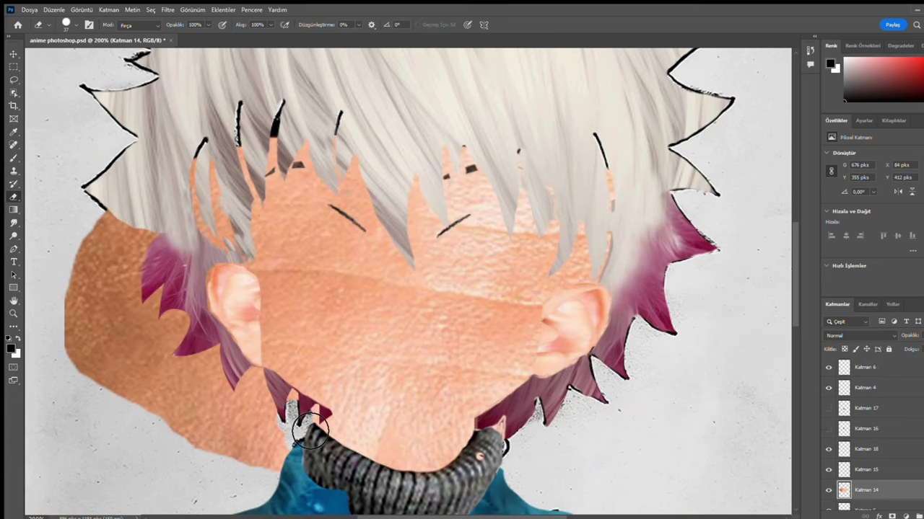
pyautogui.moveTo(281, 413)
pyautogui.mouseDown()
pyautogui.moveTo(108, 238)
pyautogui.moveTo(257, 393)
pyautogui.mouseUp()
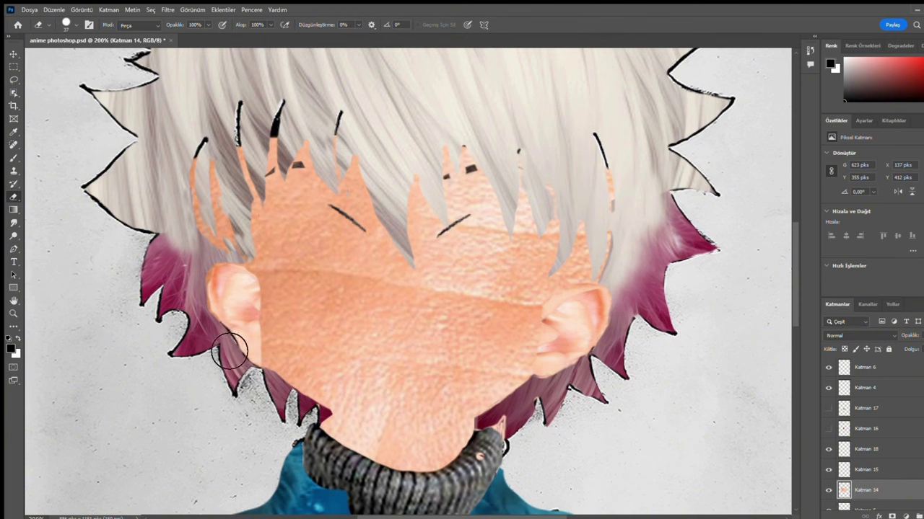
pyautogui.hotkey('ctrl', '[')
pyautogui.hotkey('ctrl', '[')
pyautogui.hotkey('ctrl', '[')
pyautogui.hotkey('ctrl', '[')
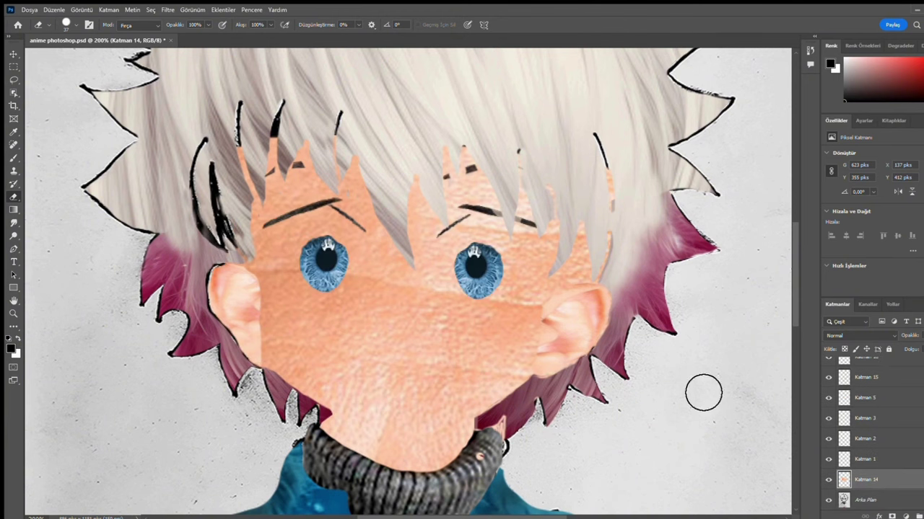
# Erase the skin covering both eye whites.
pyautogui.hotkey('ctrl', '+')
pyautogui.moveTo(238, 239)
pyautogui.mouseDown()
pyautogui.moveTo(303, 259)
pyautogui.moveTo(351, 252)
pyautogui.moveTo(289, 278)
pyautogui.moveTo(354, 279)
pyautogui.mouseUp()
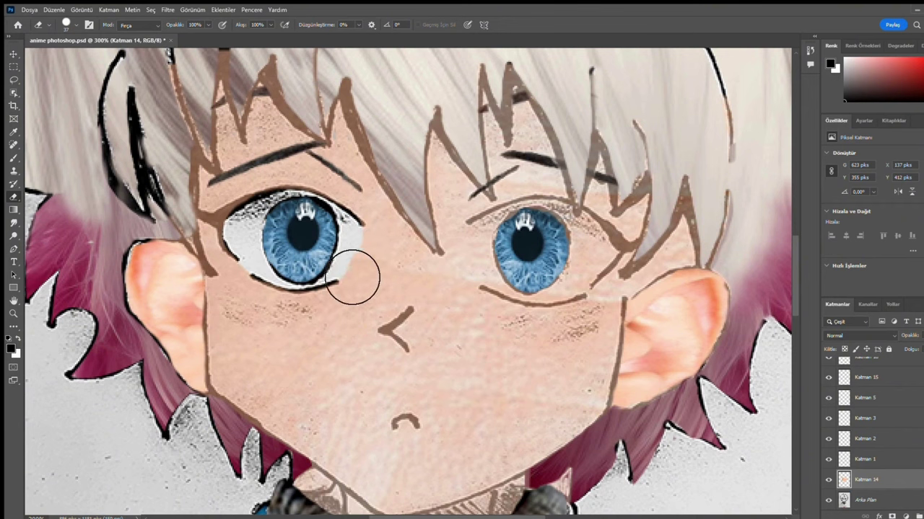
pyautogui.moveTo(479, 238)
pyautogui.mouseDown()
pyautogui.moveTo(521, 282)
pyautogui.moveTo(570, 288)
pyautogui.moveTo(556, 247)
pyautogui.mouseUp()
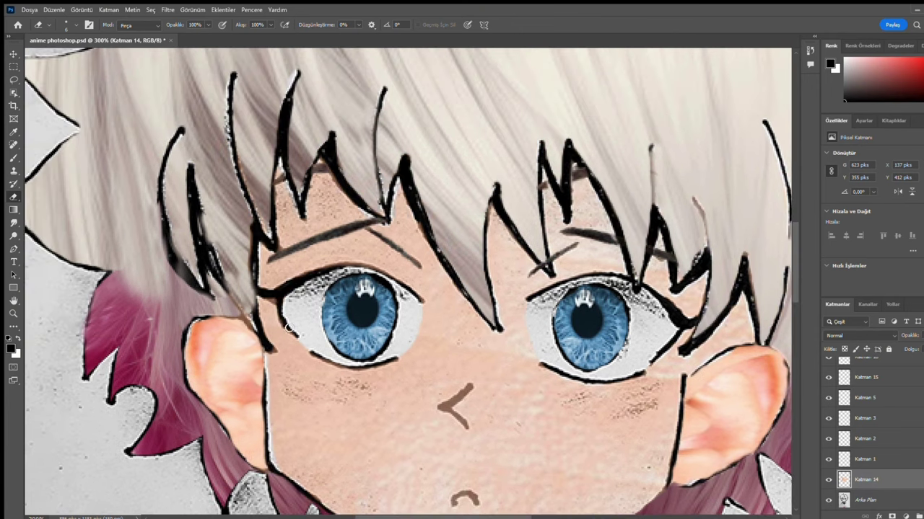
pyautogui.scroll(-3, 374, 269)
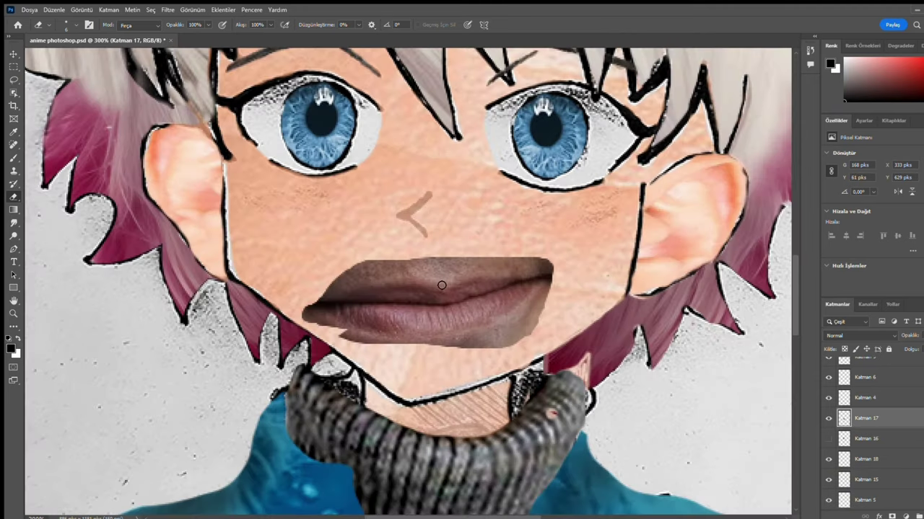
# Erase the ragged lip edges and shrink the photo lips to about 36%.
pyautogui.moveTo(492, 274); pyautogui.dragTo(442, 333)
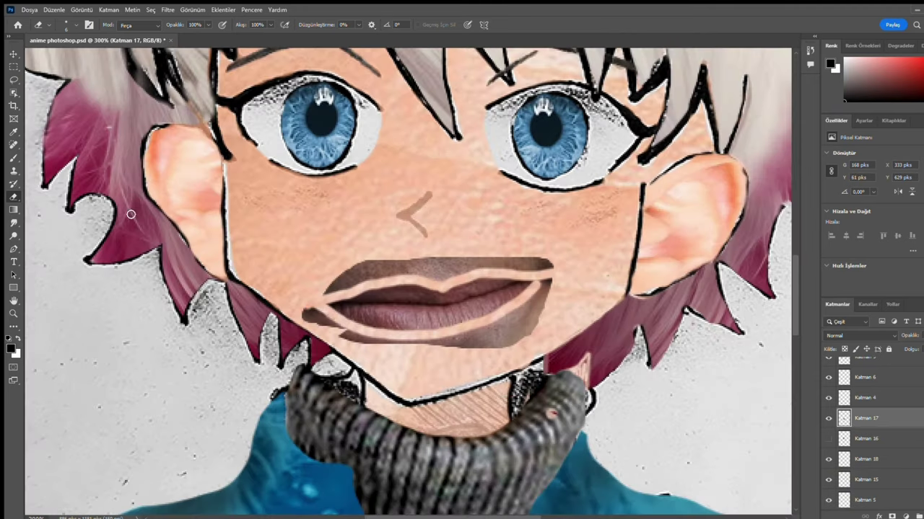
pyautogui.moveTo(317, 324)
pyautogui.mouseDown()
pyautogui.moveTo(478, 365)
pyautogui.moveTo(495, 264)
pyautogui.moveTo(339, 274)
pyautogui.mouseUp()
pyautogui.hotkey('ctrl', 't')
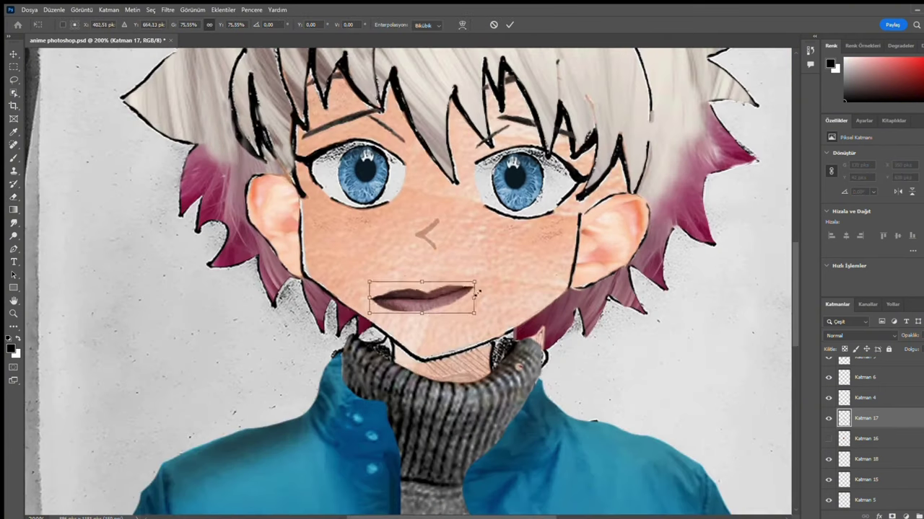
pyautogui.moveTo(476, 293); pyautogui.dragTo(429, 291)
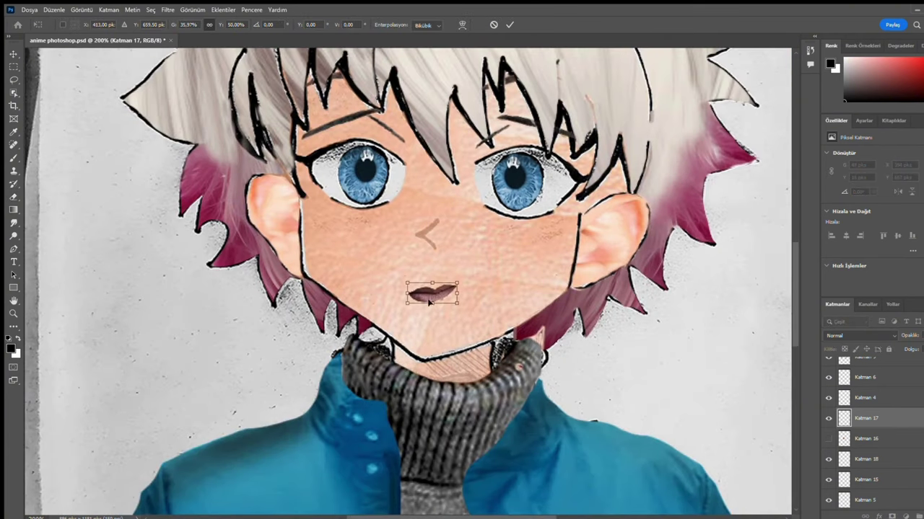
pyautogui.press('Return')
# Show nose layer Katman 16, move it between the eyes and mouth, soften its edges, and shrink it.
pyautogui.click(829, 439)
pyautogui.click(865, 439)
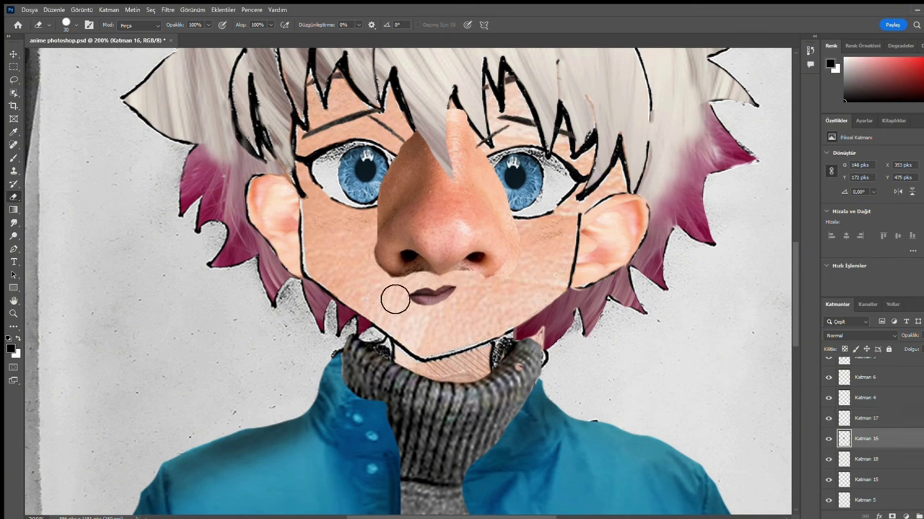
pyautogui.moveTo(420, 204); pyautogui.dragTo(430, 235)
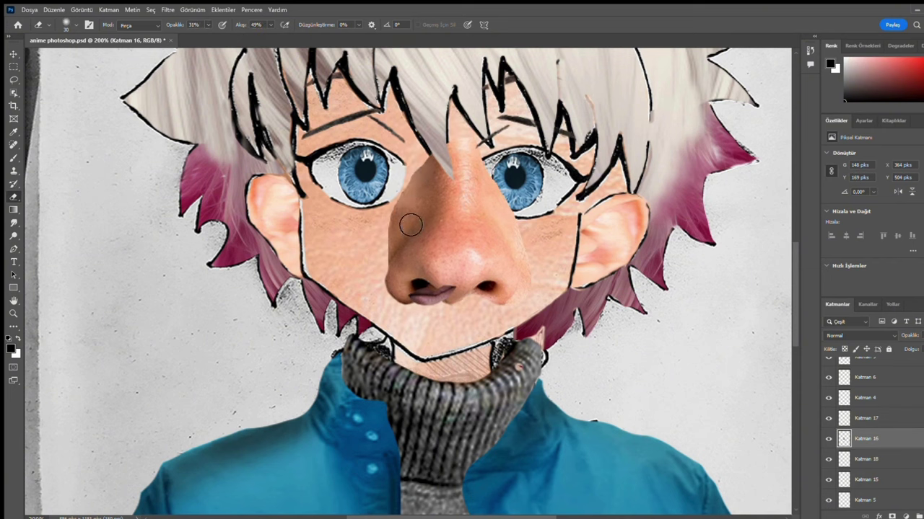
pyautogui.moveTo(410, 225)
pyautogui.mouseDown()
pyautogui.moveTo(422, 181)
pyautogui.moveTo(500, 220)
pyautogui.mouseUp()
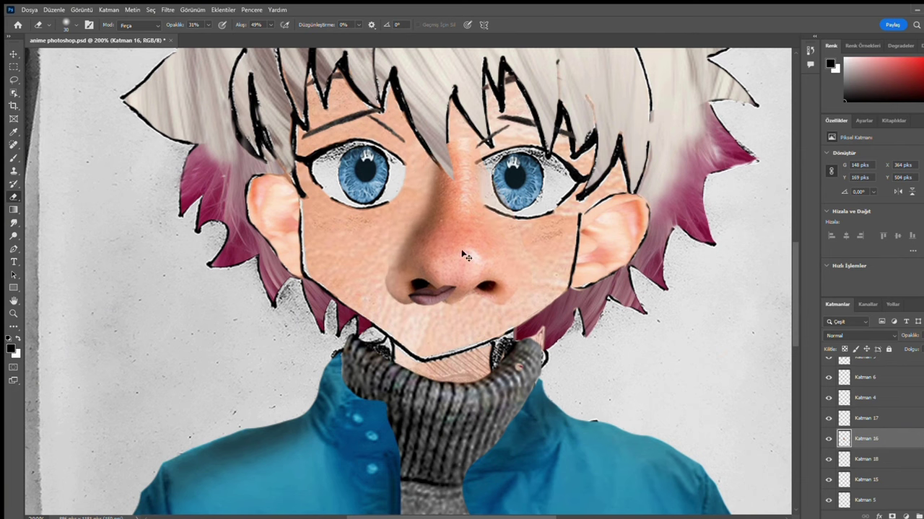
pyautogui.hotkey('ctrl', 'z')
pyautogui.hotkey('ctrl', 'z')
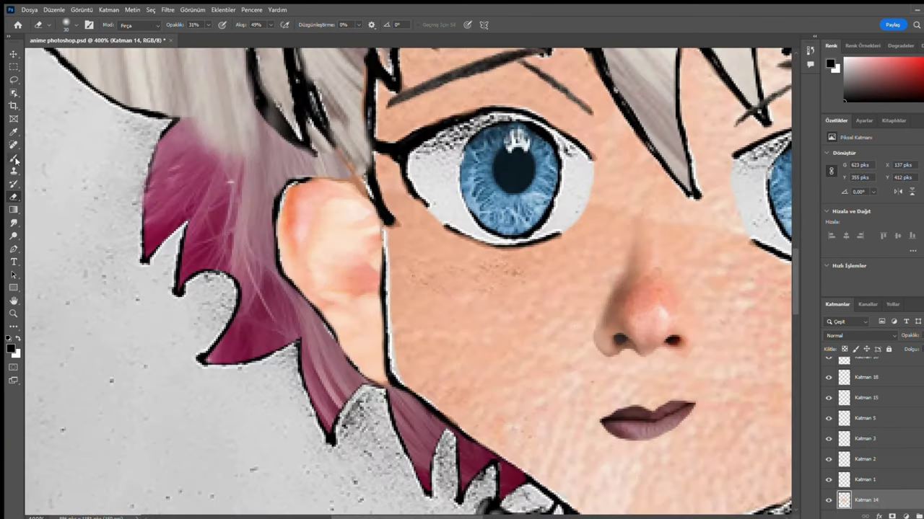
# Clone skin texture over the thick chin outline.
pyautogui.click(12, 249)
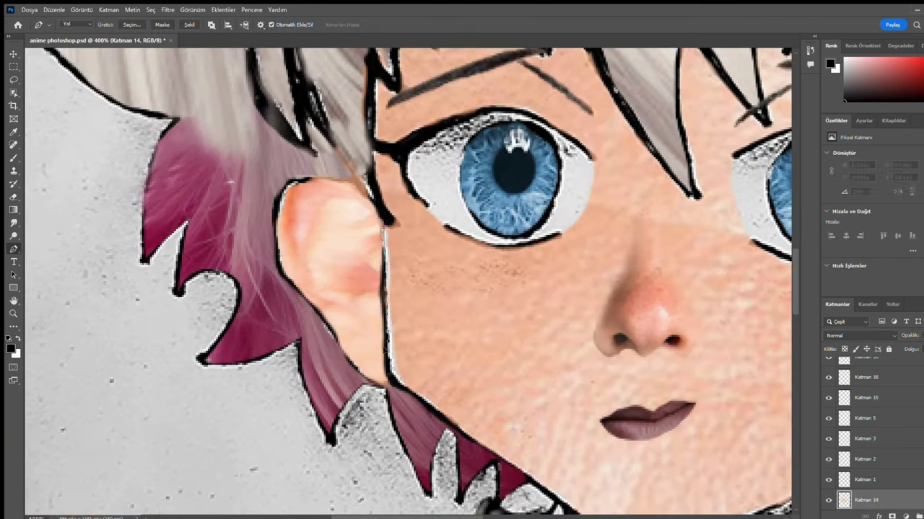
pyautogui.press('s')
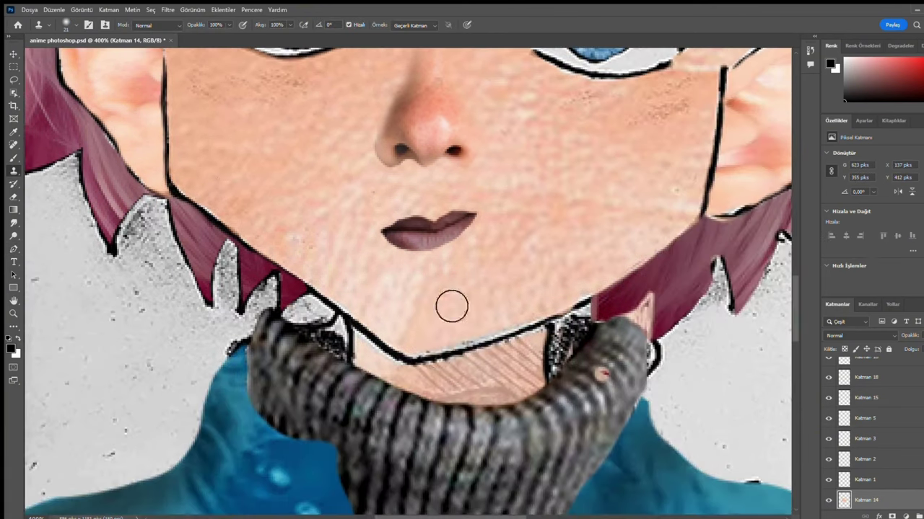
pyautogui.moveTo(414, 355); pyautogui.dragTo(527, 331)
# Paint a warm blush onto both cheeks with the Burn tool at Midtones, 50%.
pyautogui.click(13, 236)
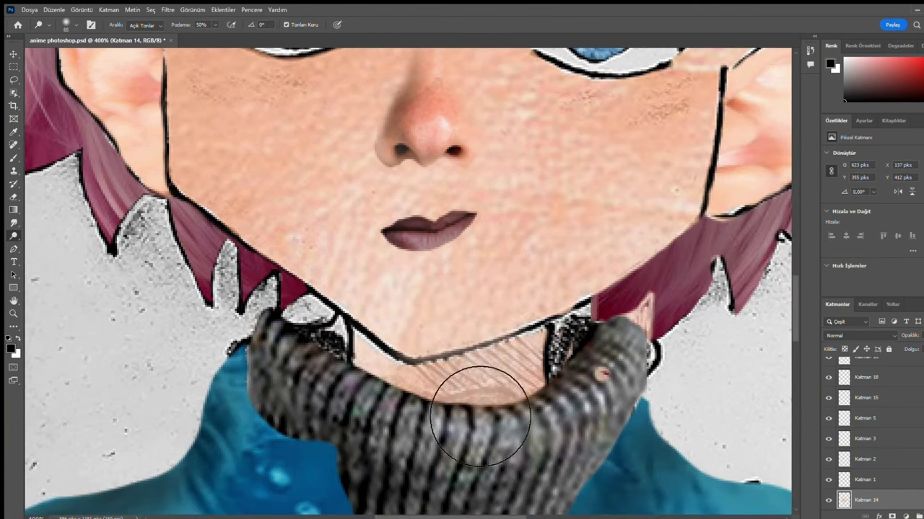
pyautogui.scroll(-2, 429, 194)
pyautogui.scroll(3, 437, 243)
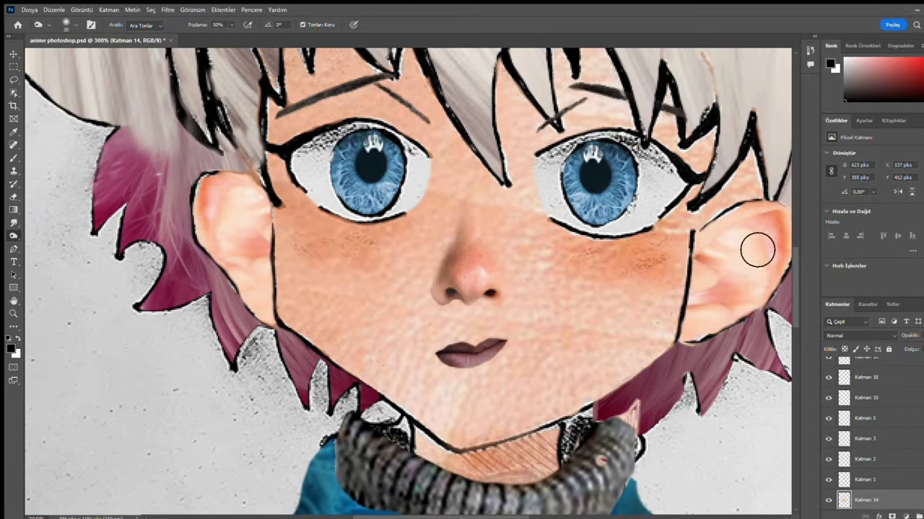
pyautogui.scroll(3, 705, 128)
pyautogui.hotkey('alt', '.')
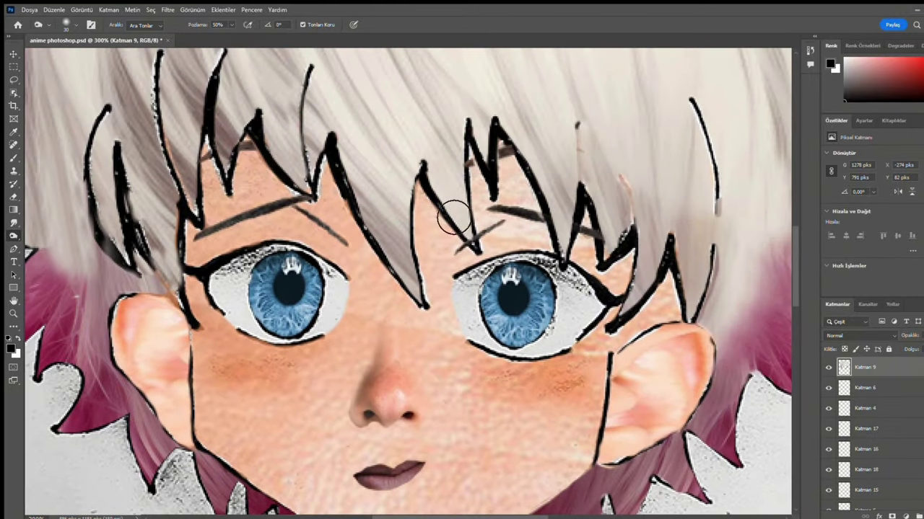
pyautogui.scroll(-3, 424, 320)
pyautogui.scroll(4, 425, 320)
pyautogui.press('e')
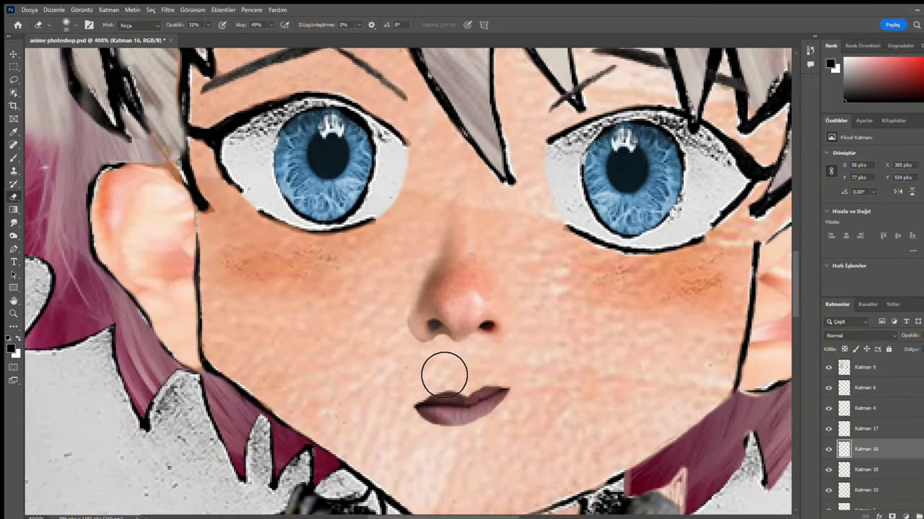
pyautogui.scroll(-2, 515, 260)
pyautogui.hotkey('alt', '[')
pyautogui.click(13, 236)
# Select Katman 11 and toggle its visibility to compare the finished collage against the sketch.
pyautogui.scroll(-3, 686, 249)
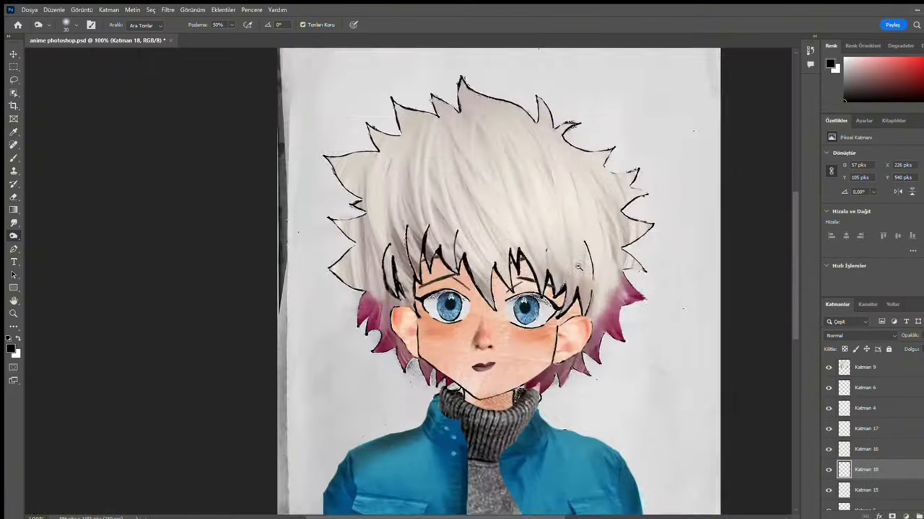
pyautogui.scroll(3, 552, 348)
pyautogui.hotkey('alt', '.')
pyautogui.scroll(-1, 552, 348)
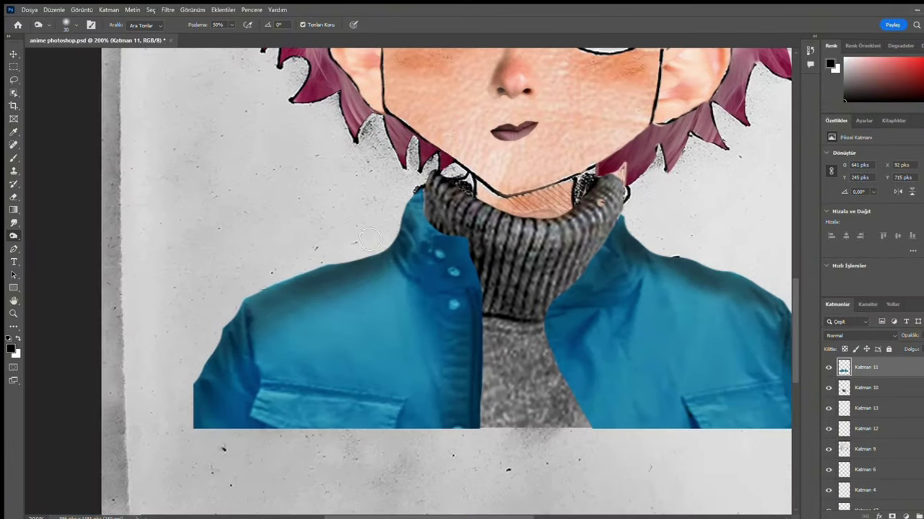
pyautogui.scroll(-1, 552, 349)
pyautogui.scroll(-1, 552, 348)
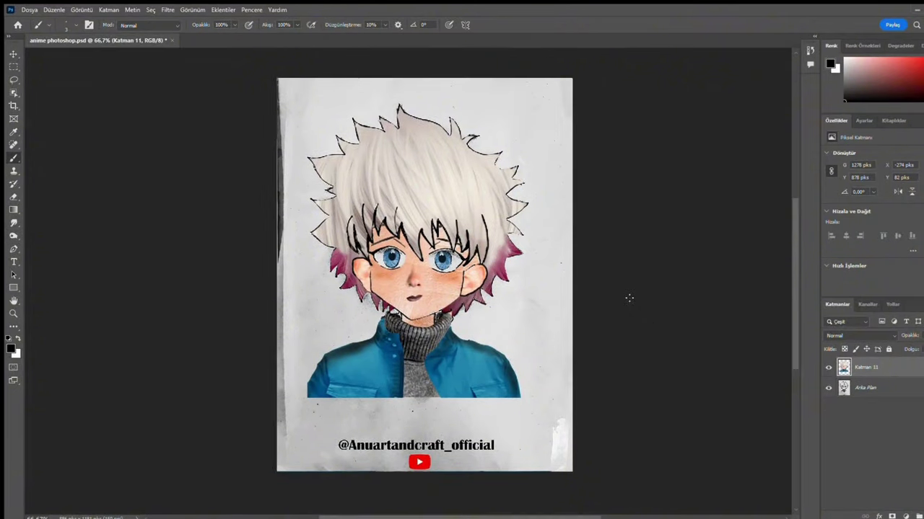
pyautogui.click(828, 370)
pyautogui.click(829, 370)
pyautogui.scroll(2, 425, 289)
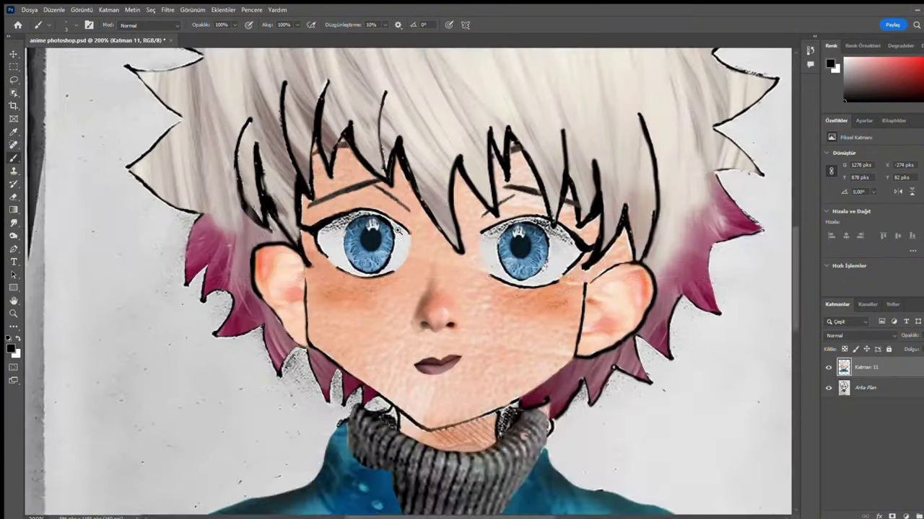
pyautogui.scroll(-5, 426, 288)
pyautogui.scroll(5, 426, 288)
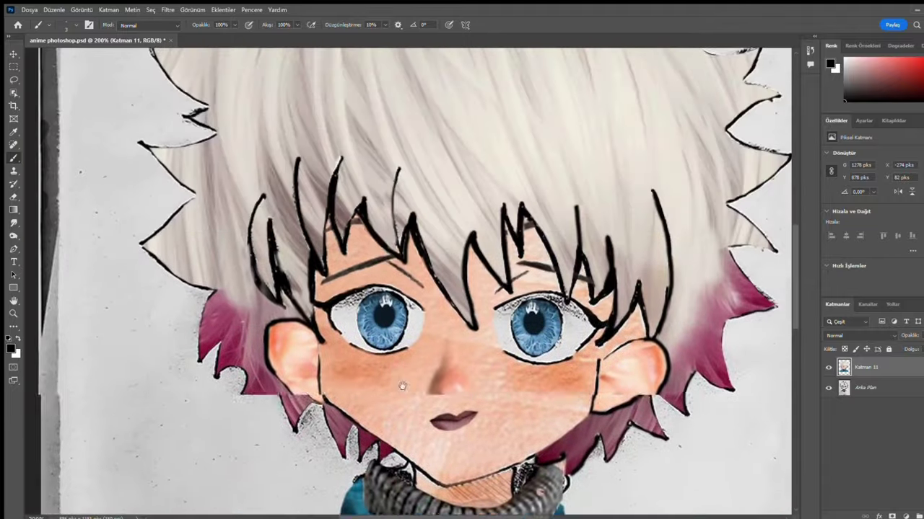
pyautogui.scroll(-2, 426, 288)
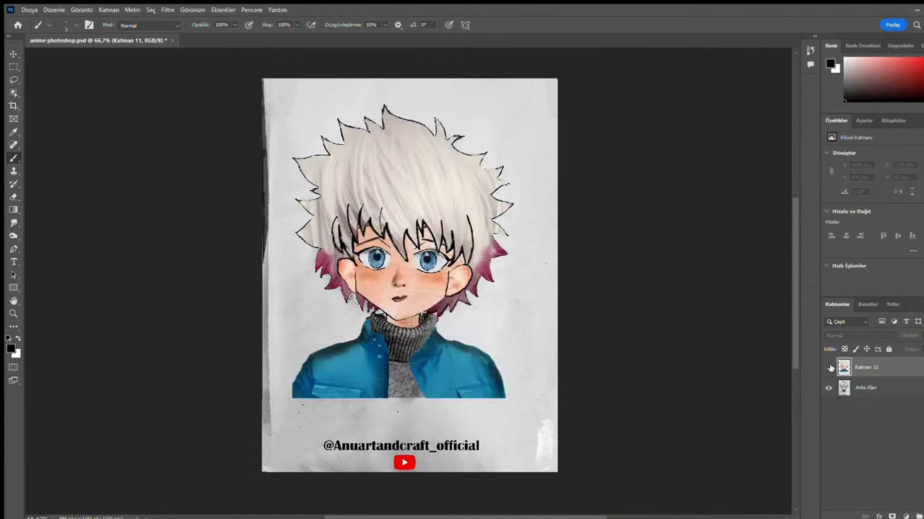